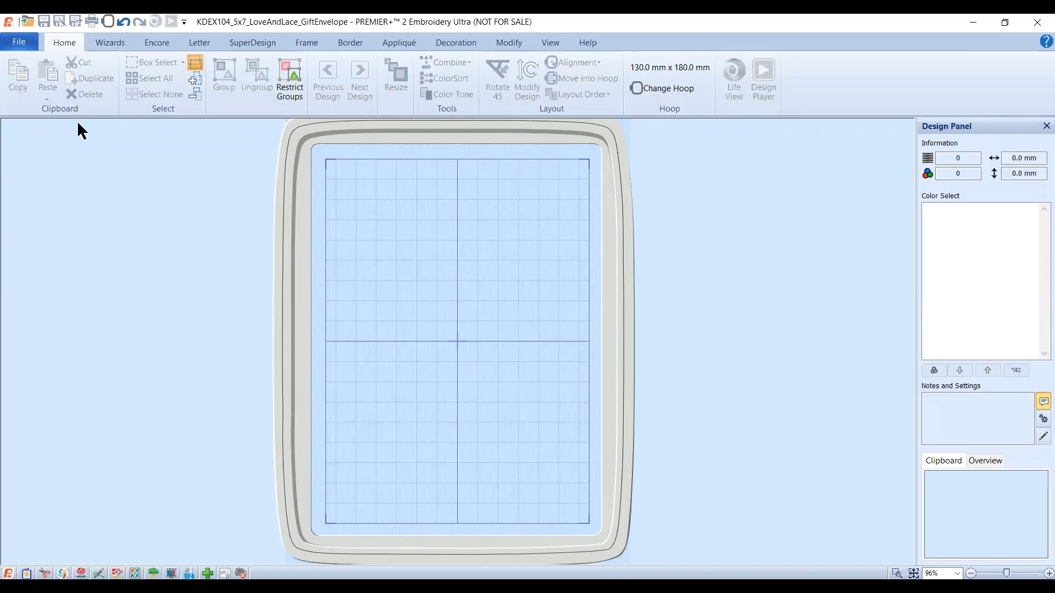
Step: Open the KDEX104 5x7 Love&Lace gift envelope design from the Kimberbell EmbroideryFiles VP3 folder
{"action": "left_click", "coordinate": [30, 23]}
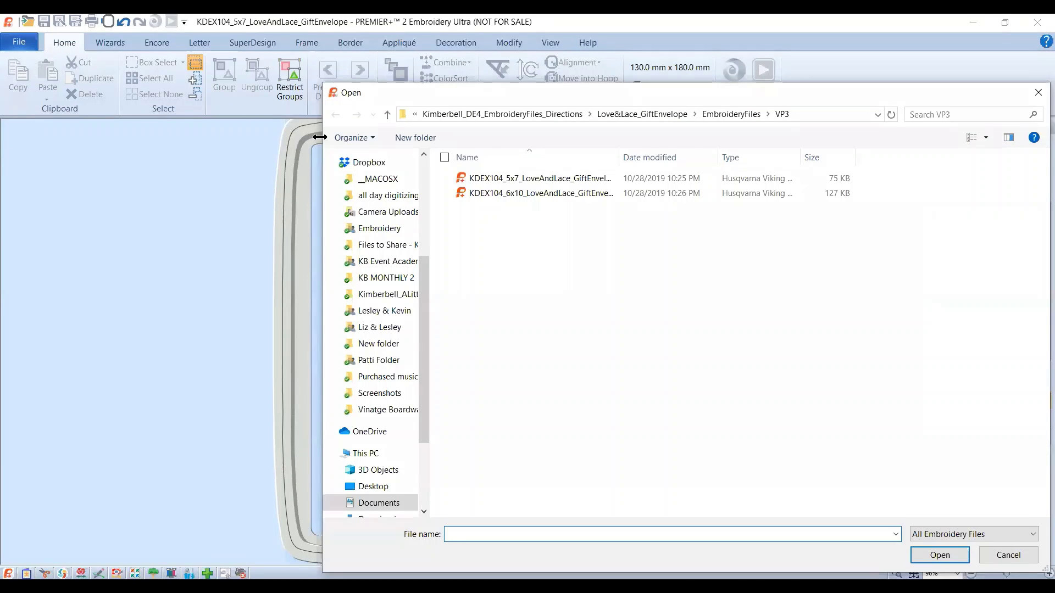
{"action": "left_click", "coordinate": [415, 114]}
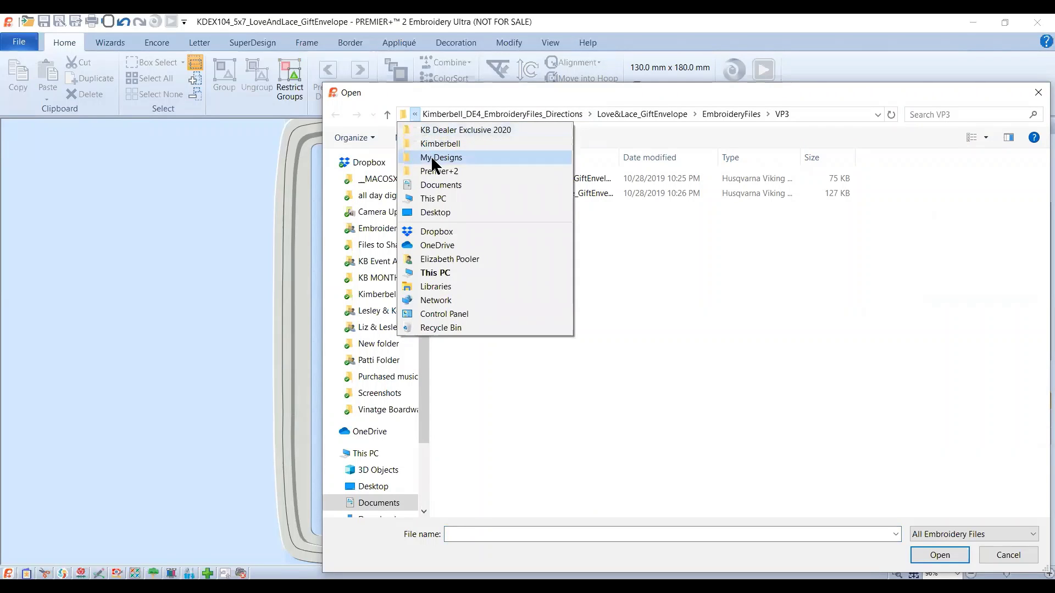
{"action": "left_click", "coordinate": [435, 168]}
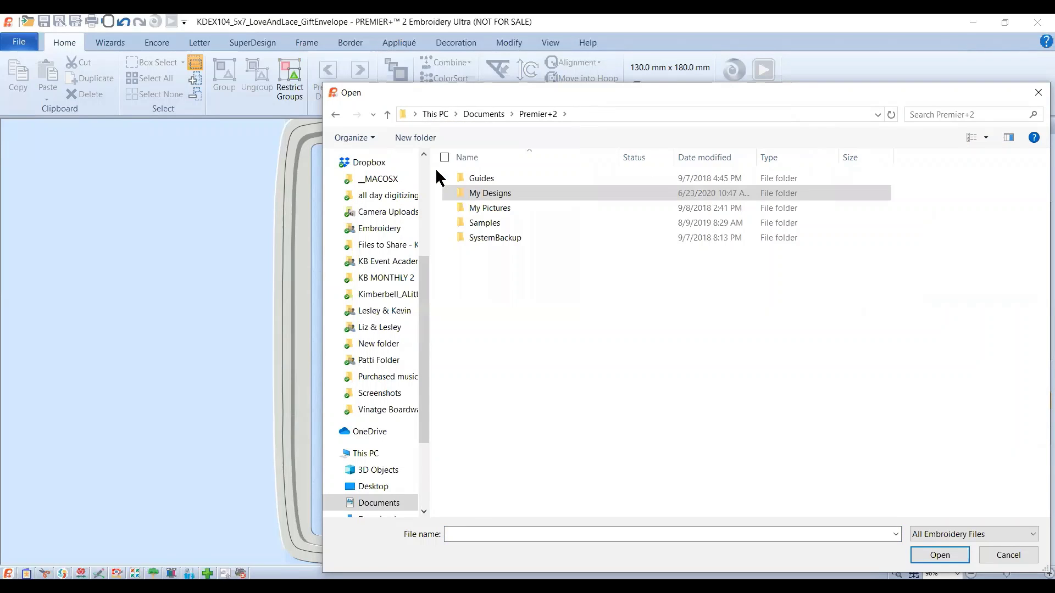
{"action": "double_click", "coordinate": [485, 189]}
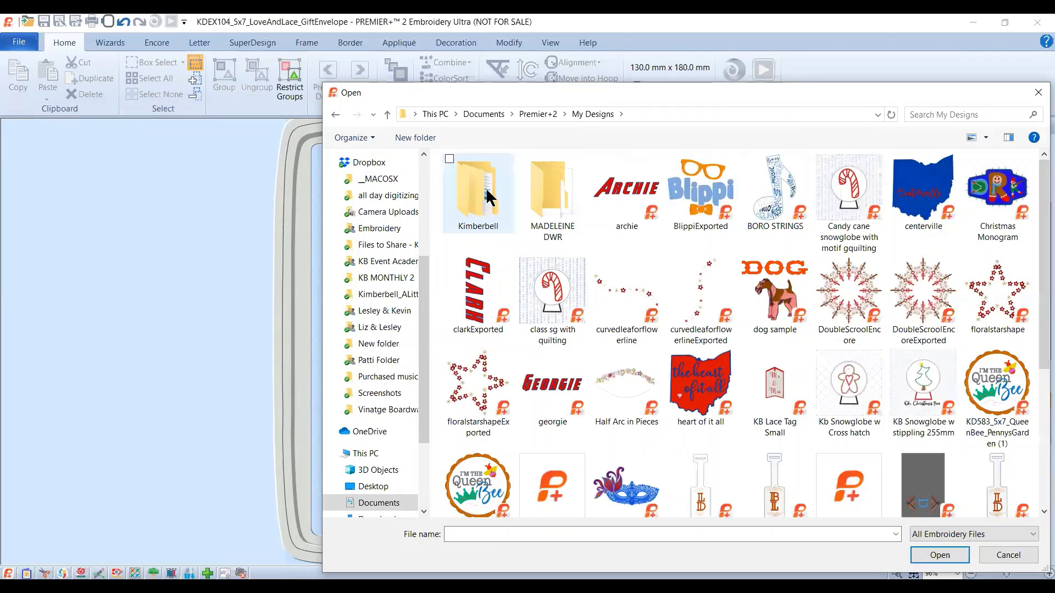
{"action": "left_click", "coordinate": [487, 196]}
{"action": "double_click", "coordinate": [487, 197]}
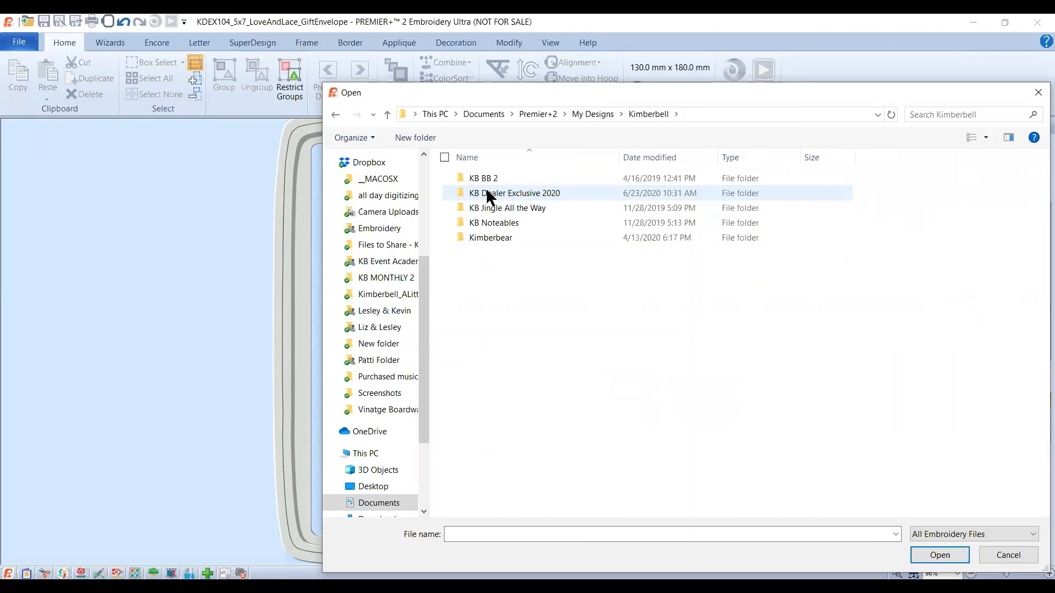
{"action": "double_click", "coordinate": [487, 196]}
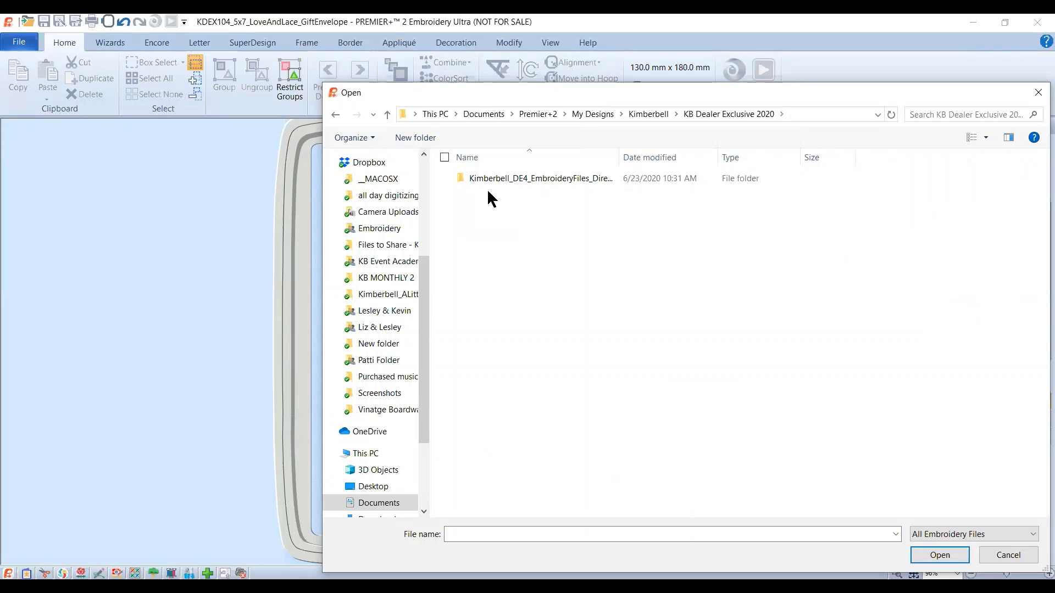
{"action": "double_click", "coordinate": [506, 176]}
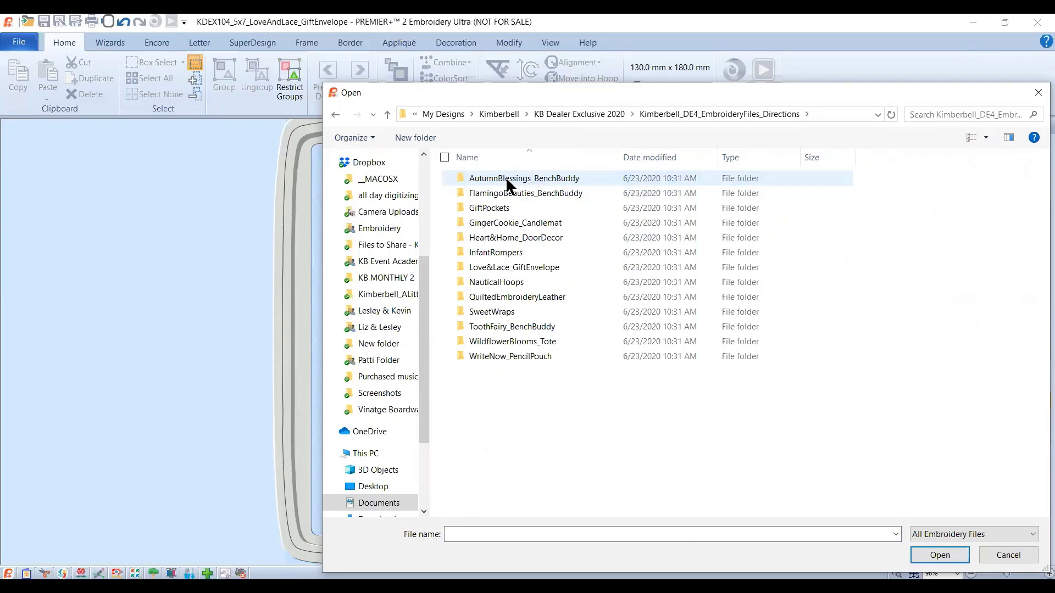
{"action": "double_click", "coordinate": [509, 267]}
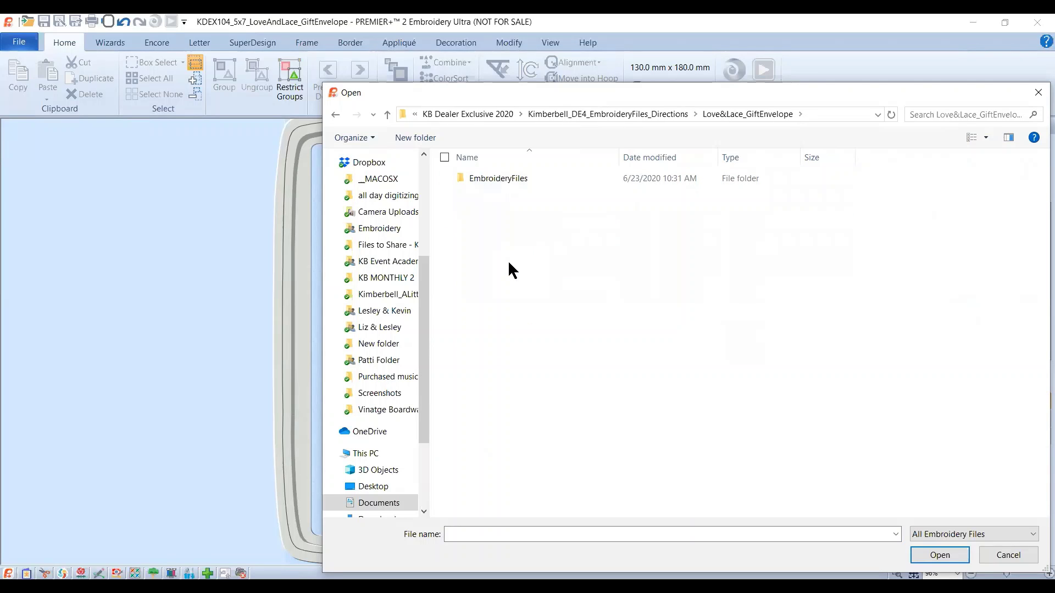
{"action": "double_click", "coordinate": [506, 175]}
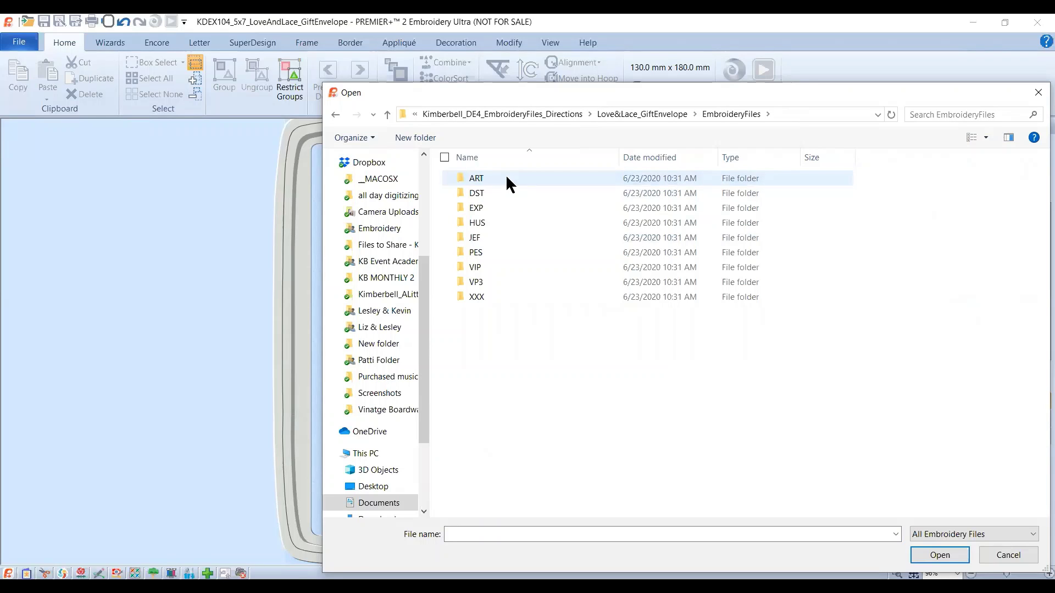
{"action": "double_click", "coordinate": [482, 276]}
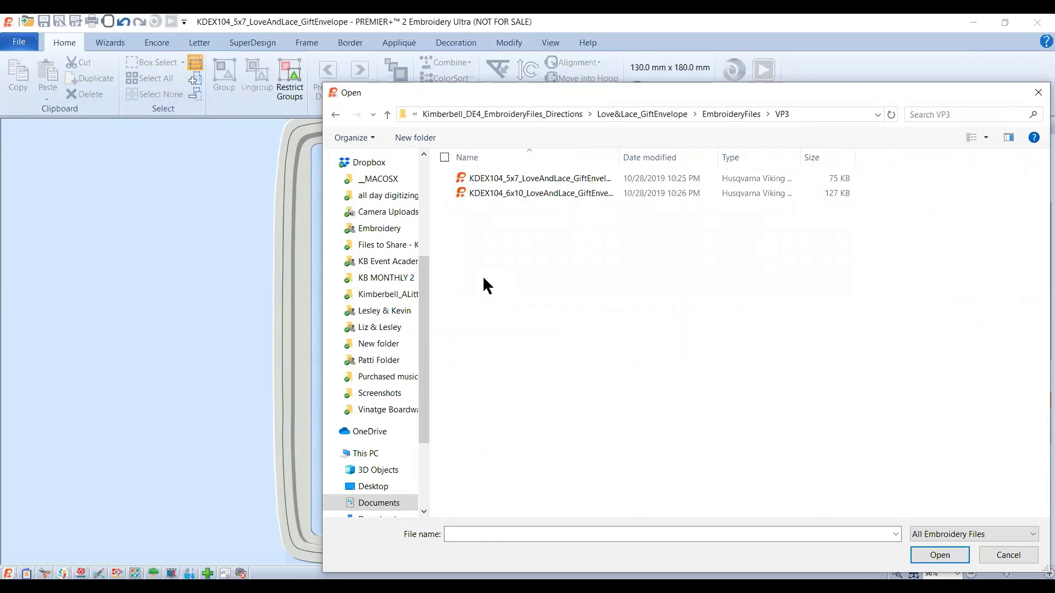
{"action": "double_click", "coordinate": [535, 179]}
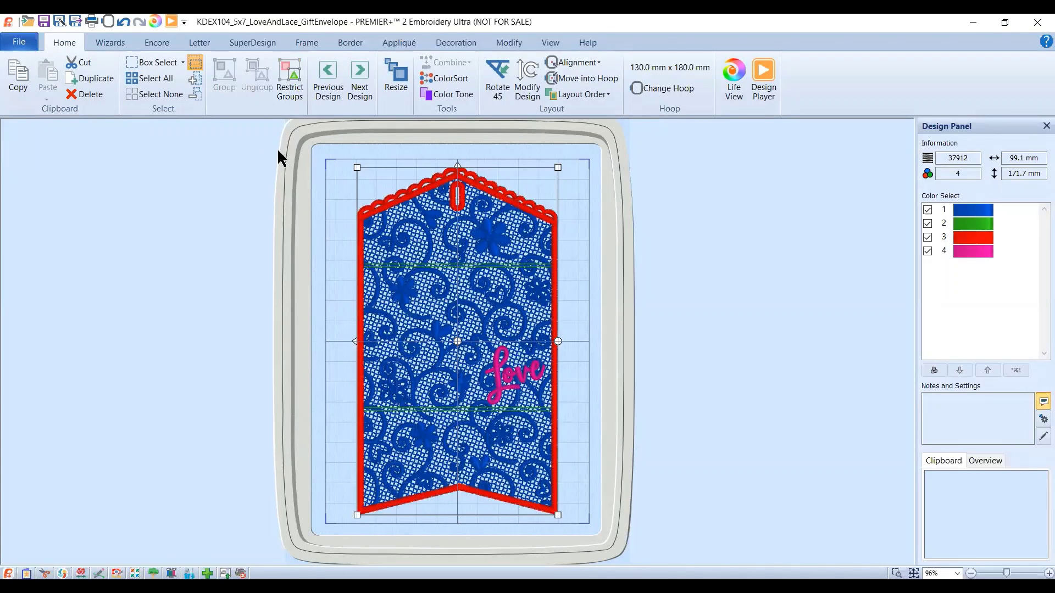
Step: Confirm the hoop settings unchanged and switch to the Modify stitch-editing tools
{"action": "left_click", "coordinate": [108, 22]}
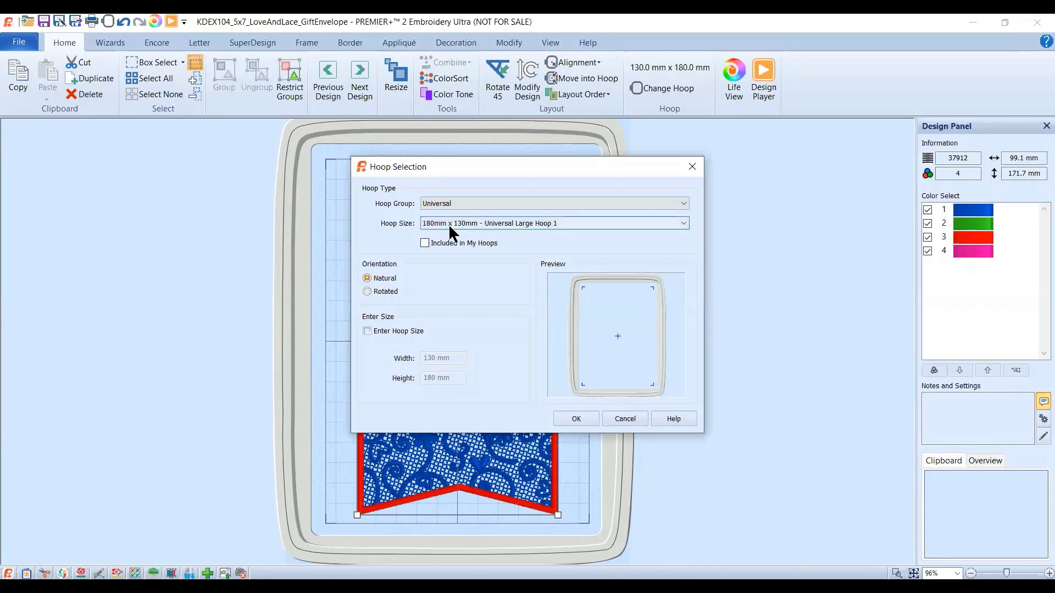
{"action": "left_click", "coordinate": [574, 423]}
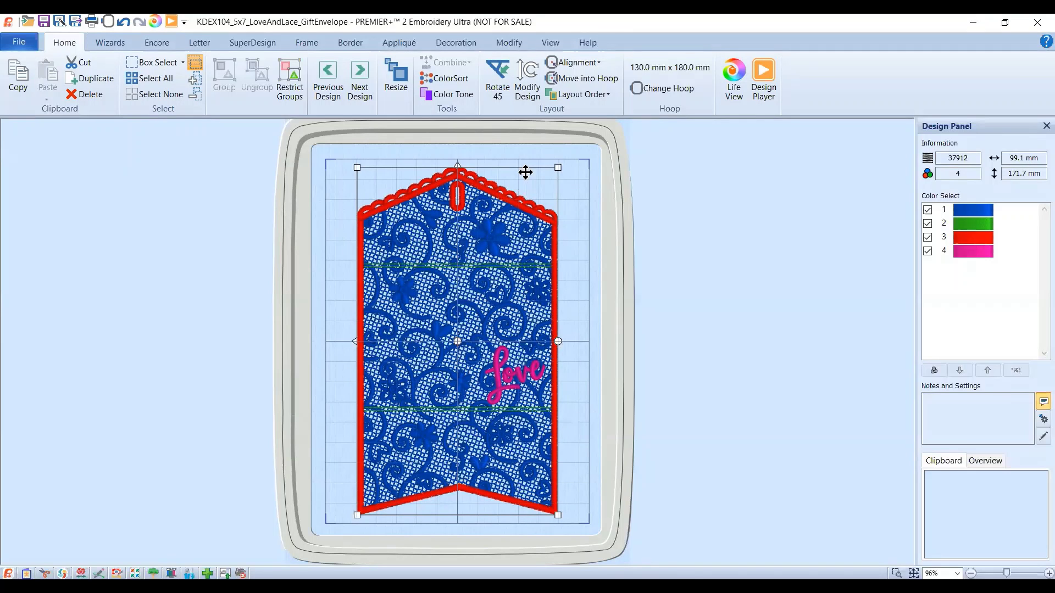
{"action": "left_click", "coordinate": [514, 45]}
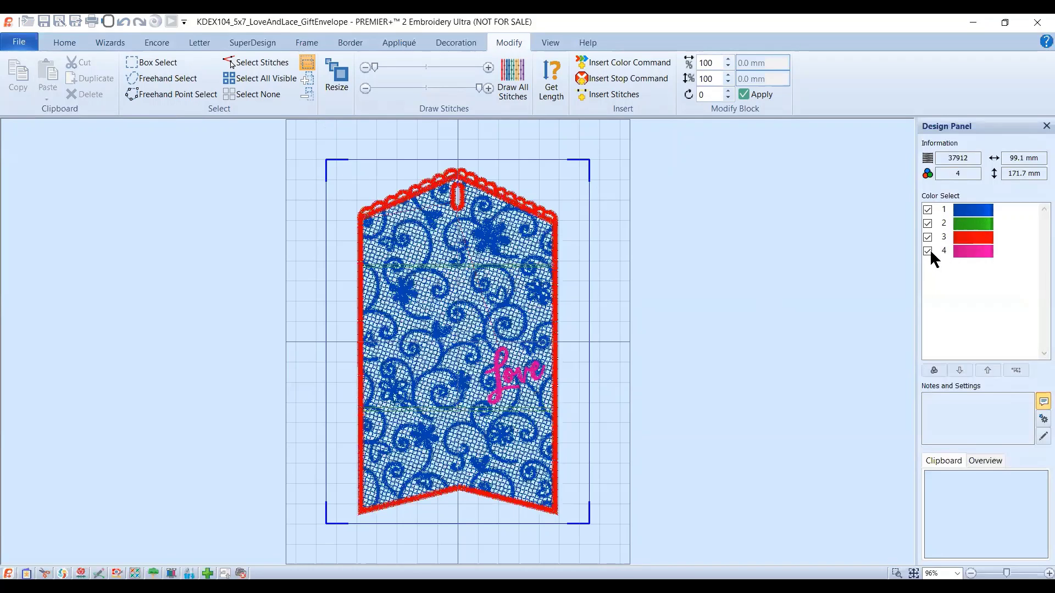
Step: Untick colour 1 (blue lace) and colour 3 (red outline) in the Color Select list
{"action": "left_click", "coordinate": [927, 211]}
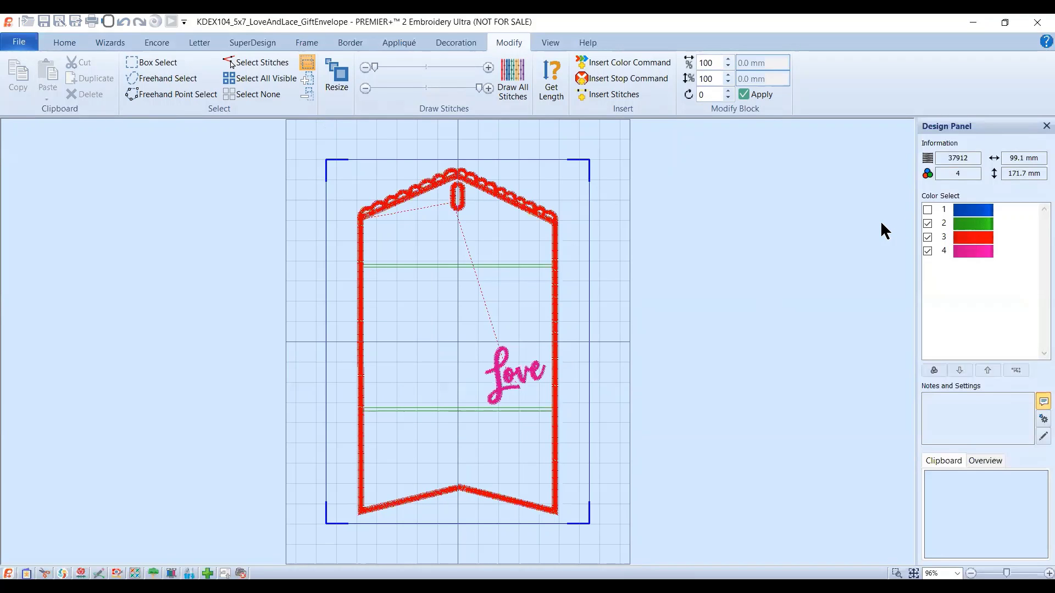
{"action": "left_click", "coordinate": [928, 237]}
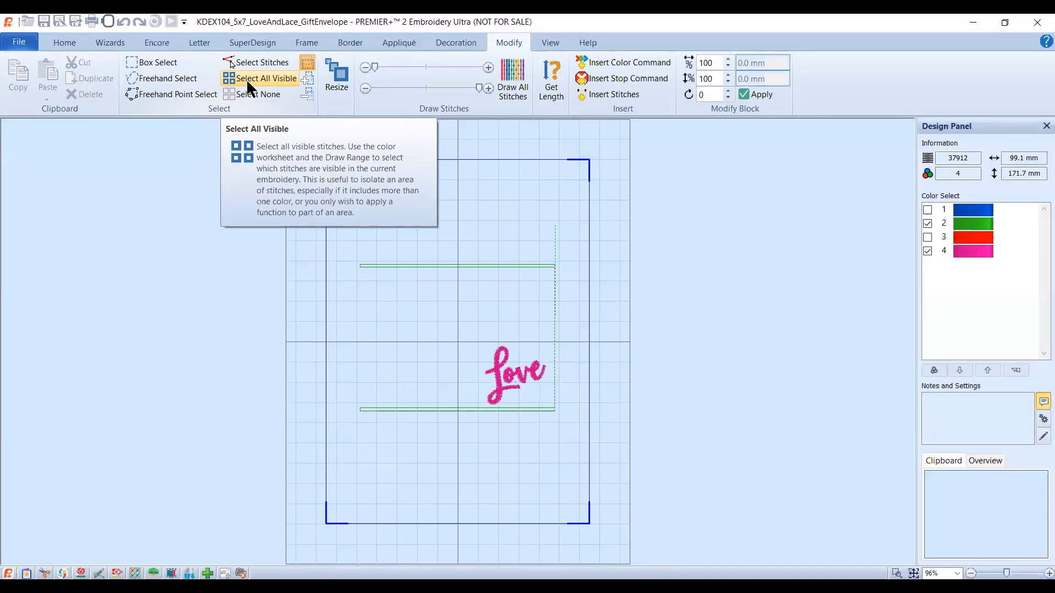
Step: Select and delete all visible stitches, the green lines and pink Love lettering, then deselect
{"action": "left_click", "coordinate": [246, 78]}
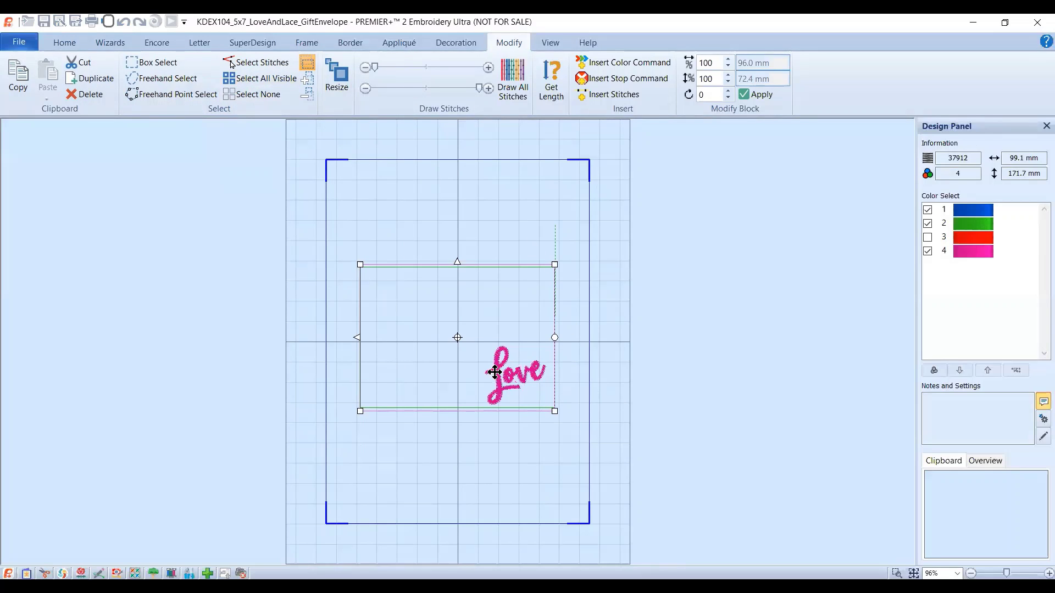
{"action": "key", "text": "Delete"}
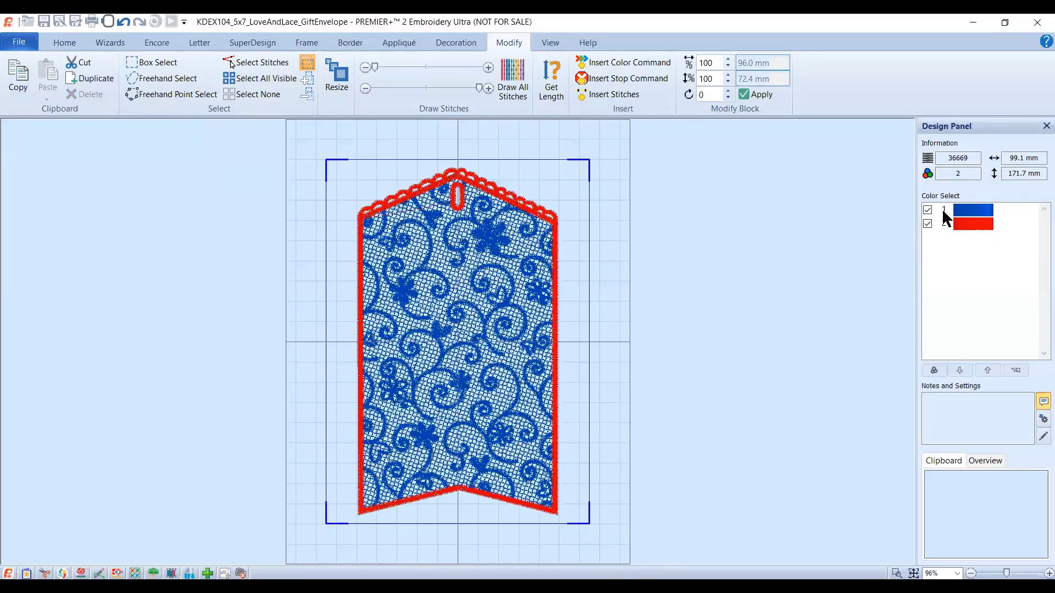
{"action": "mouse_move", "coordinate": [952, 219]}
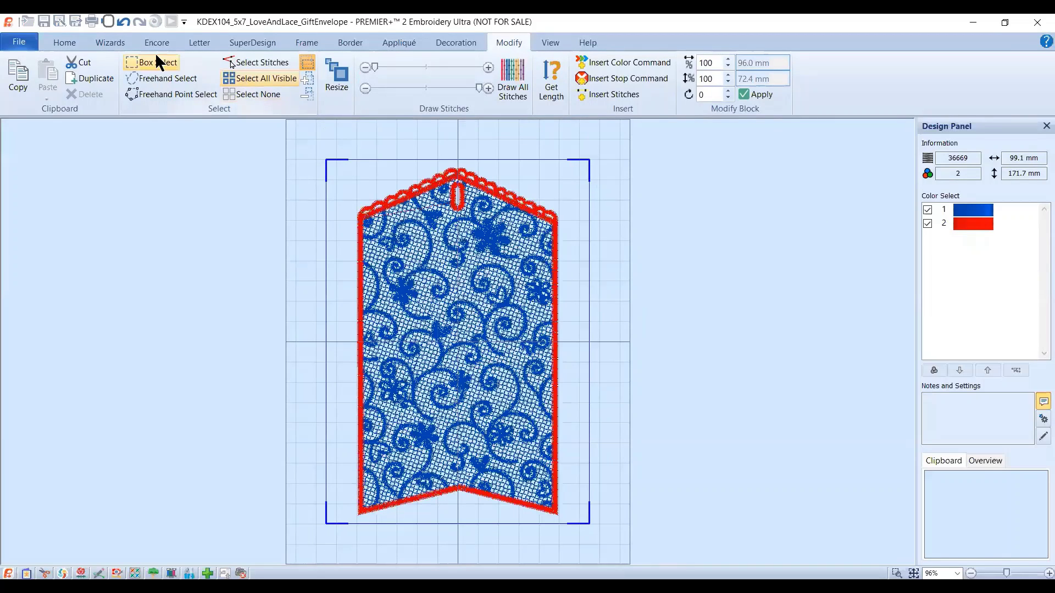
{"action": "key", "text": "Escape"}
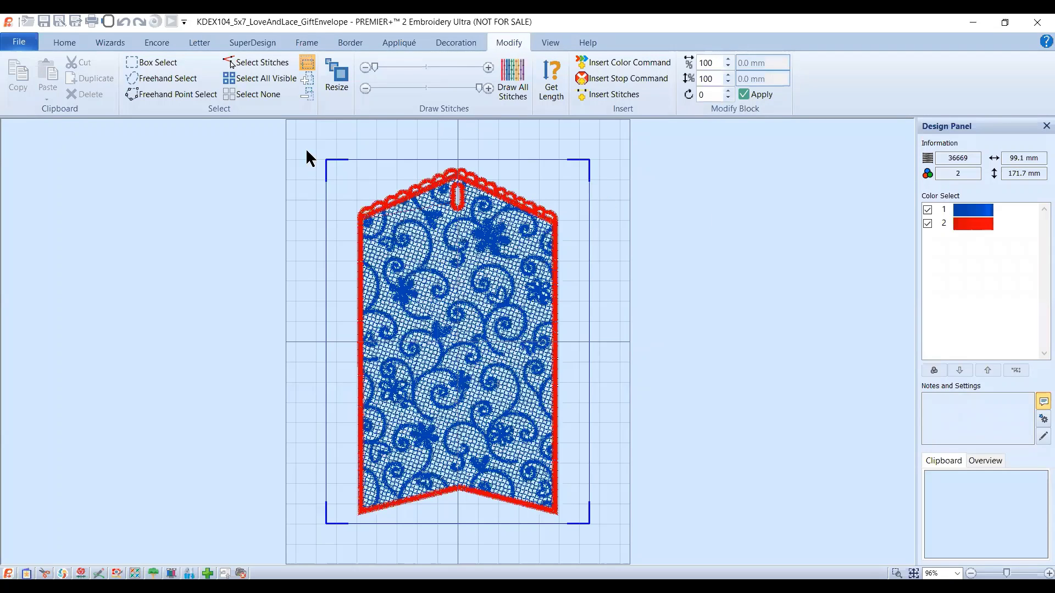
{"action": "left_click", "coordinate": [65, 42]}
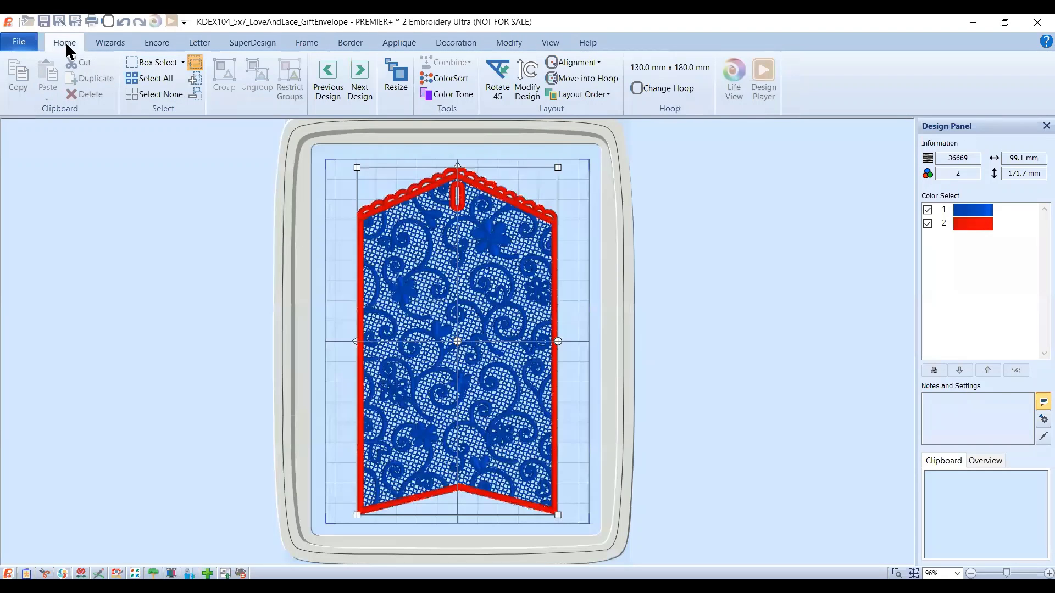
Step: Start a Save As from the file menu, then cancel it without saving
{"action": "left_click", "coordinate": [29, 46]}
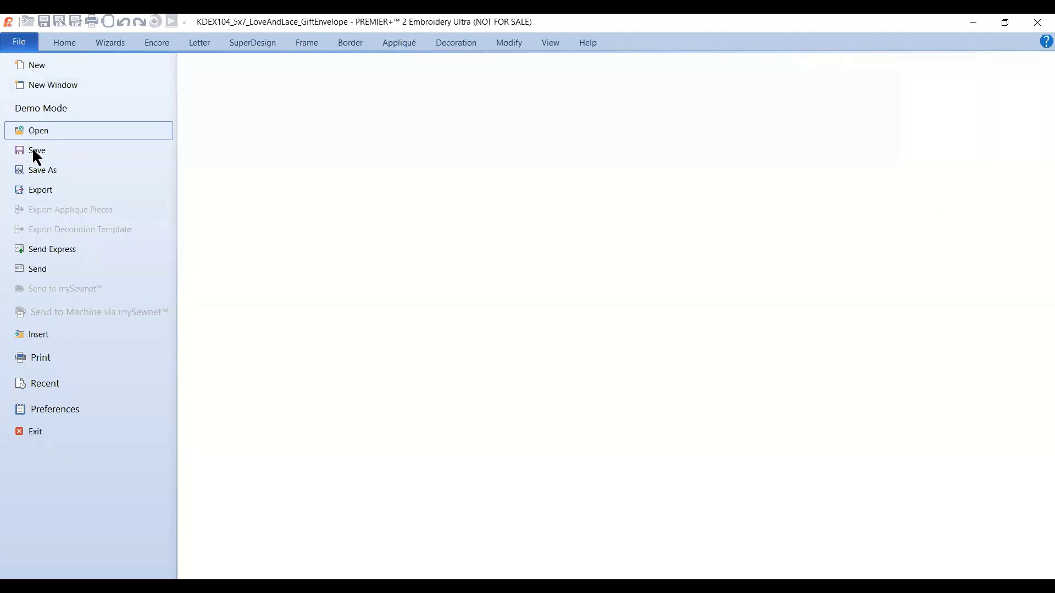
{"action": "left_click", "coordinate": [35, 172]}
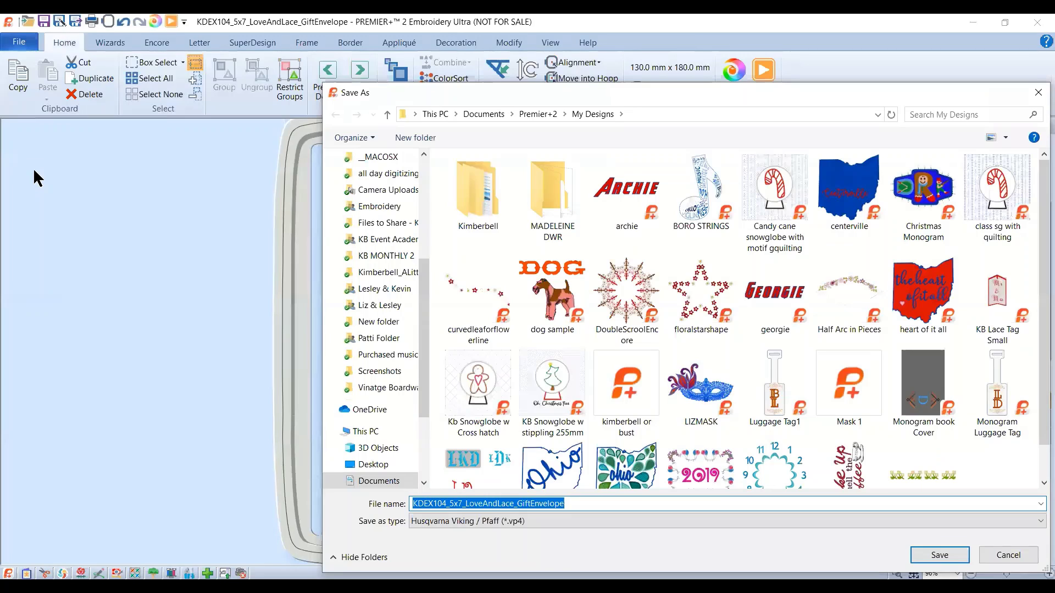
{"action": "left_click", "coordinate": [1038, 94]}
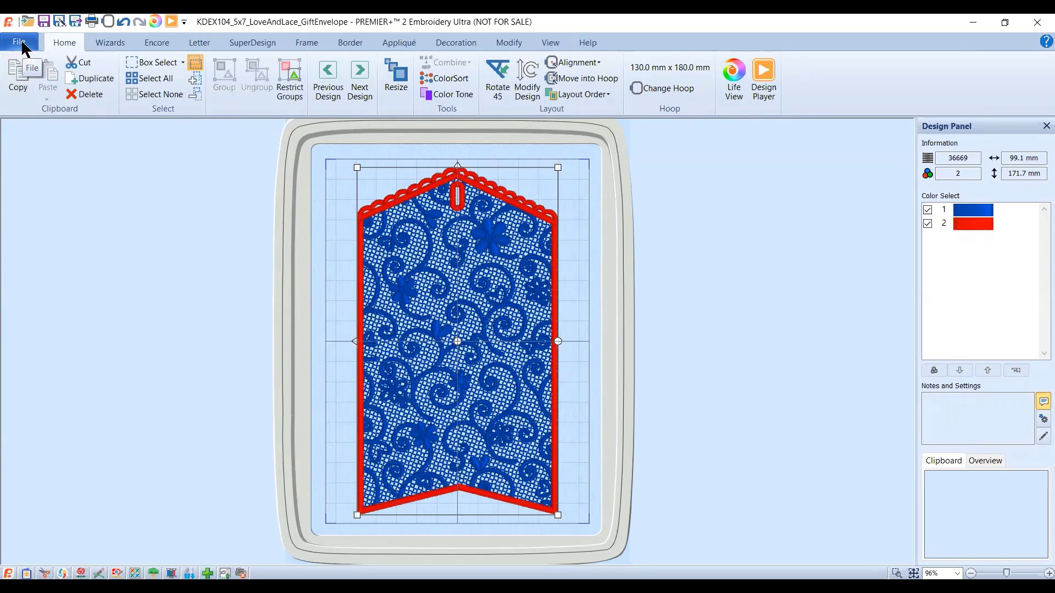
Step: Choose the Valentina 12-40mm script font from the lettering font gallery
{"action": "left_click", "coordinate": [206, 40]}
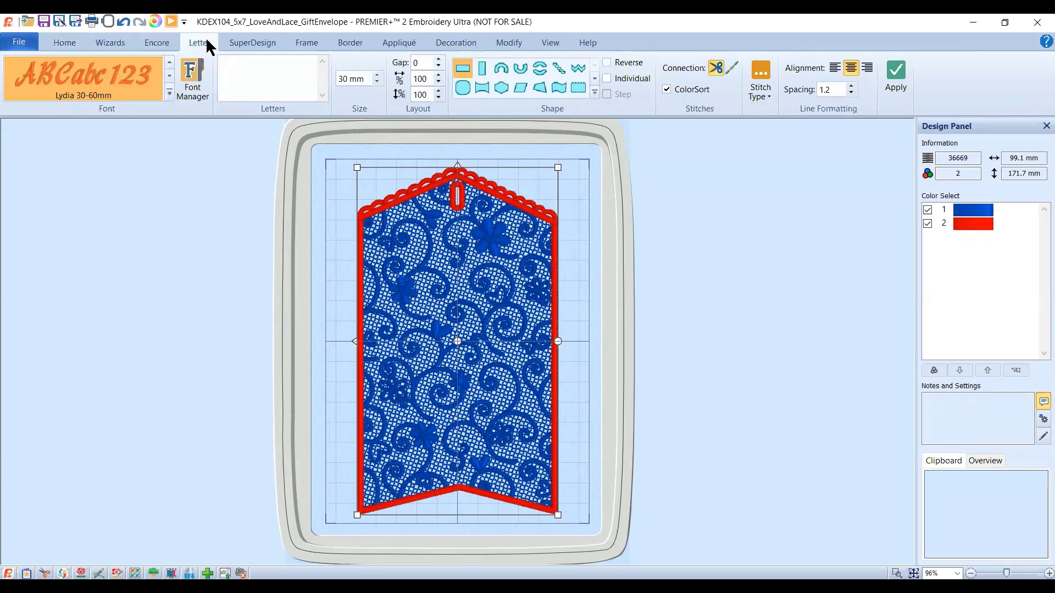
{"action": "left_click", "coordinate": [170, 88]}
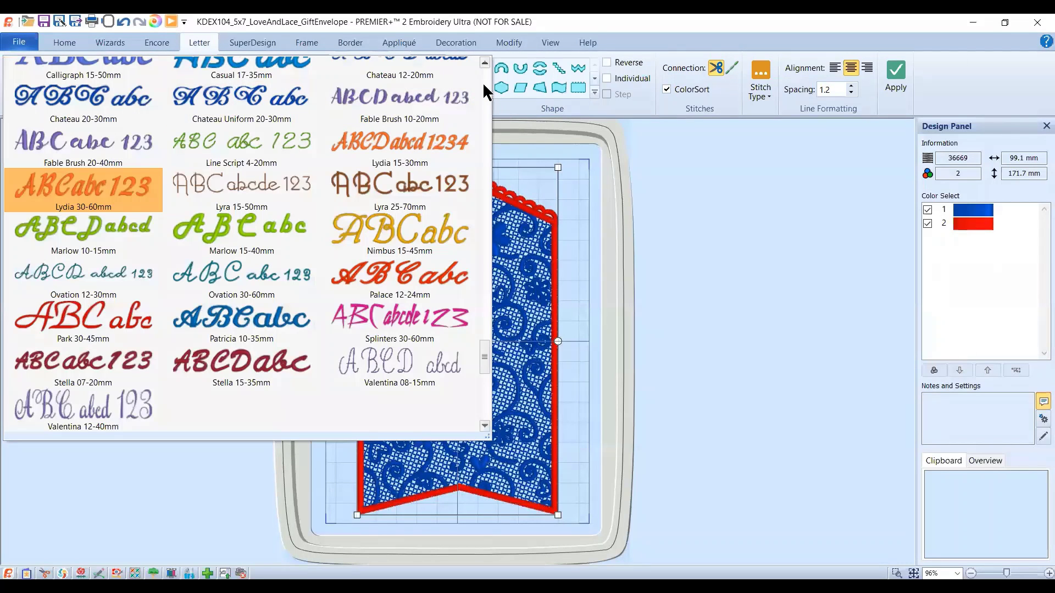
{"action": "left_click", "coordinate": [485, 62]}
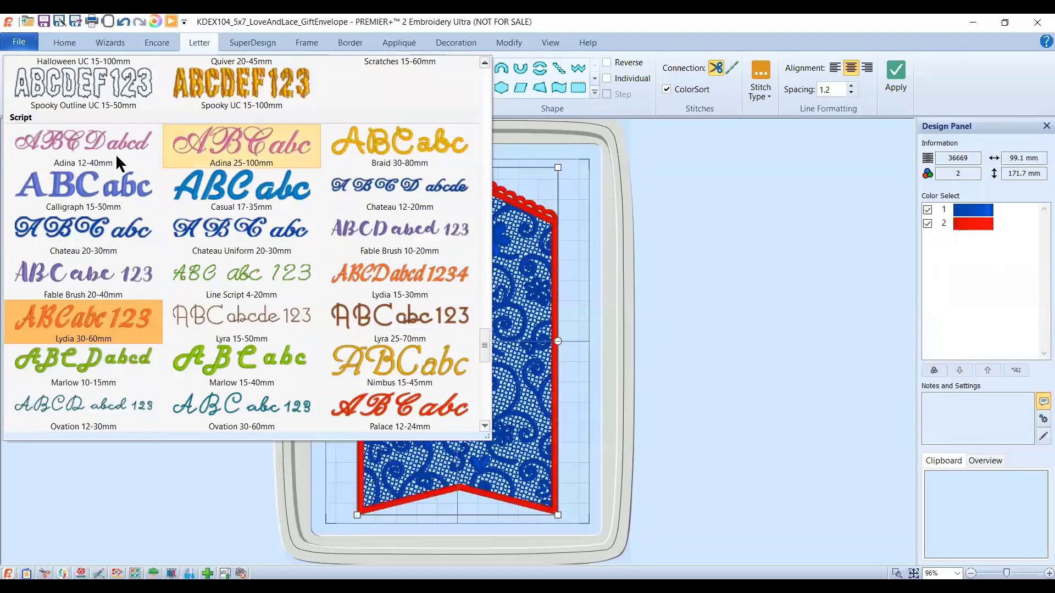
{"action": "left_click", "coordinate": [482, 399]}
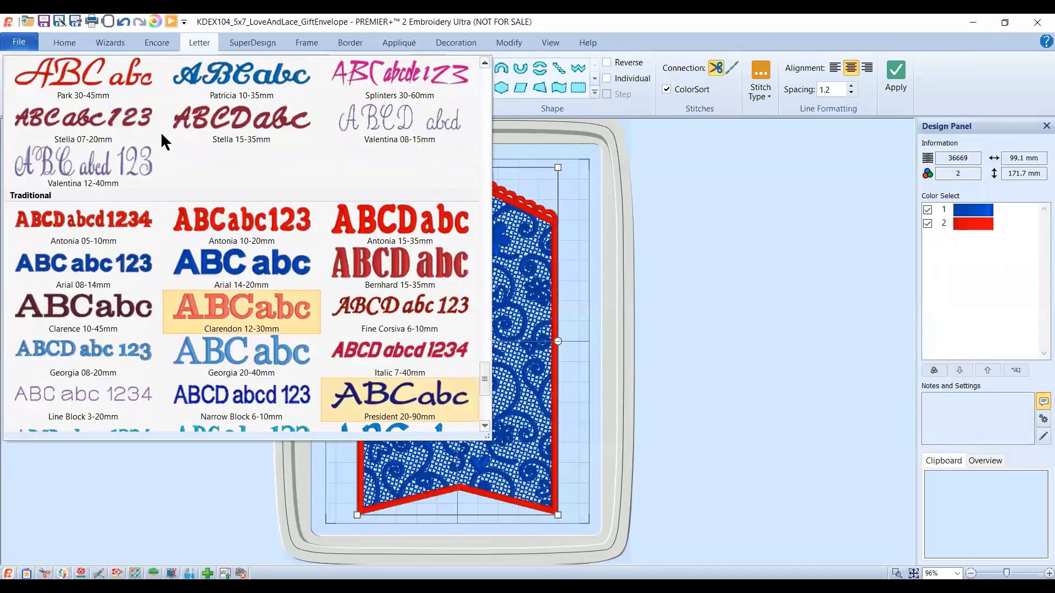
{"action": "left_click", "coordinate": [124, 152]}
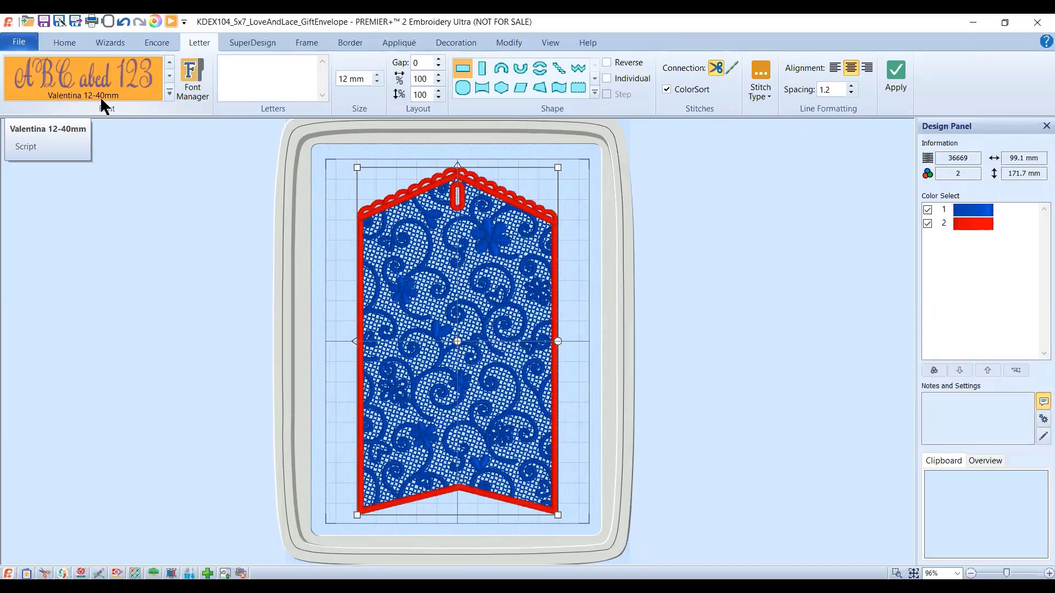
{"action": "left_click", "coordinate": [238, 67]}
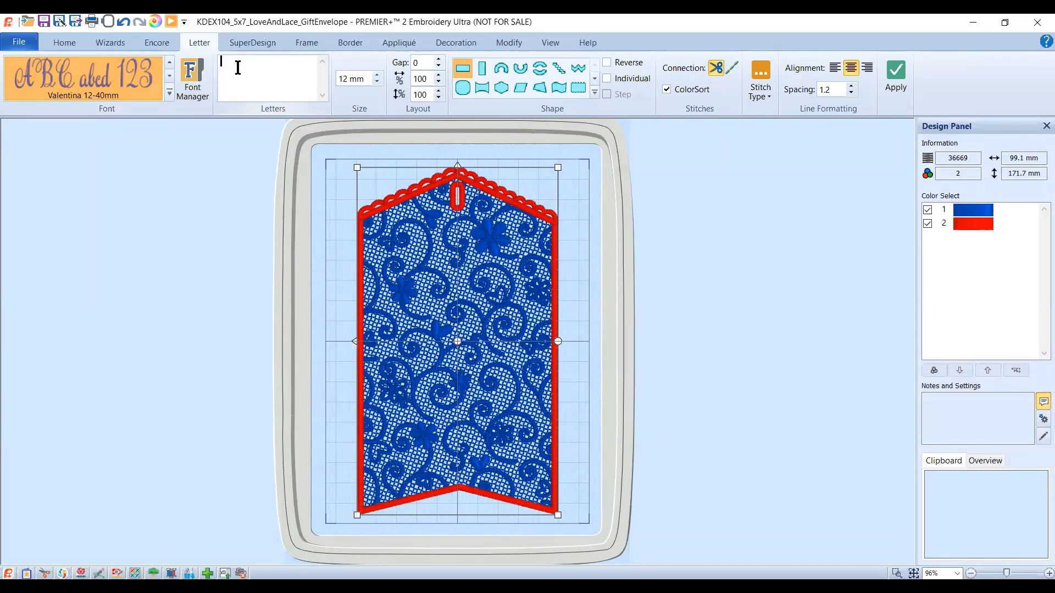
Step: Set the 180 x 130 mm Universal Large Hoop 1 to Rotated landscape orientation
{"action": "left_click", "coordinate": [108, 22]}
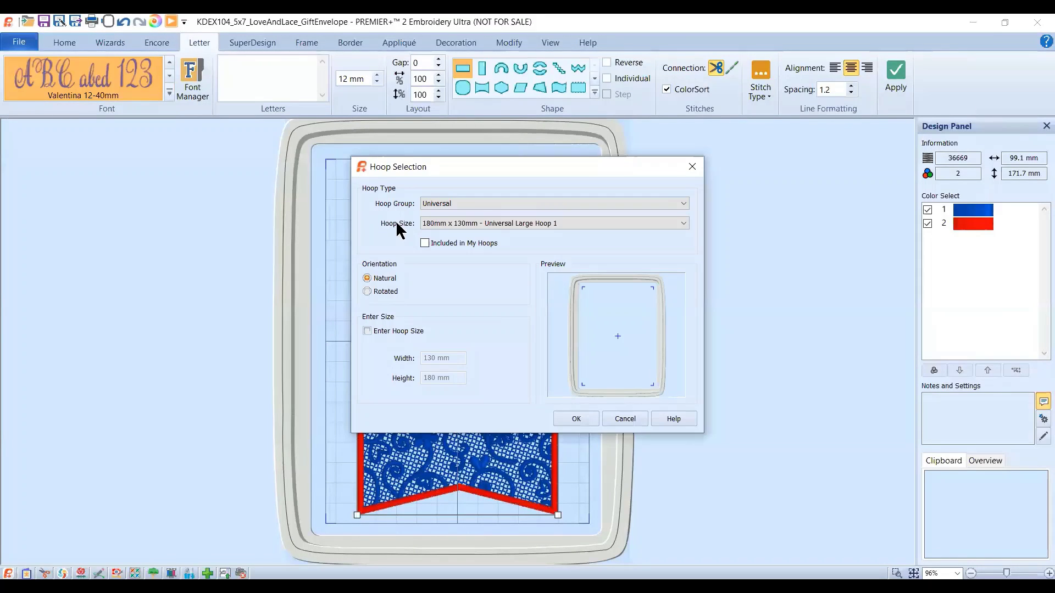
{"action": "left_click", "coordinate": [394, 293]}
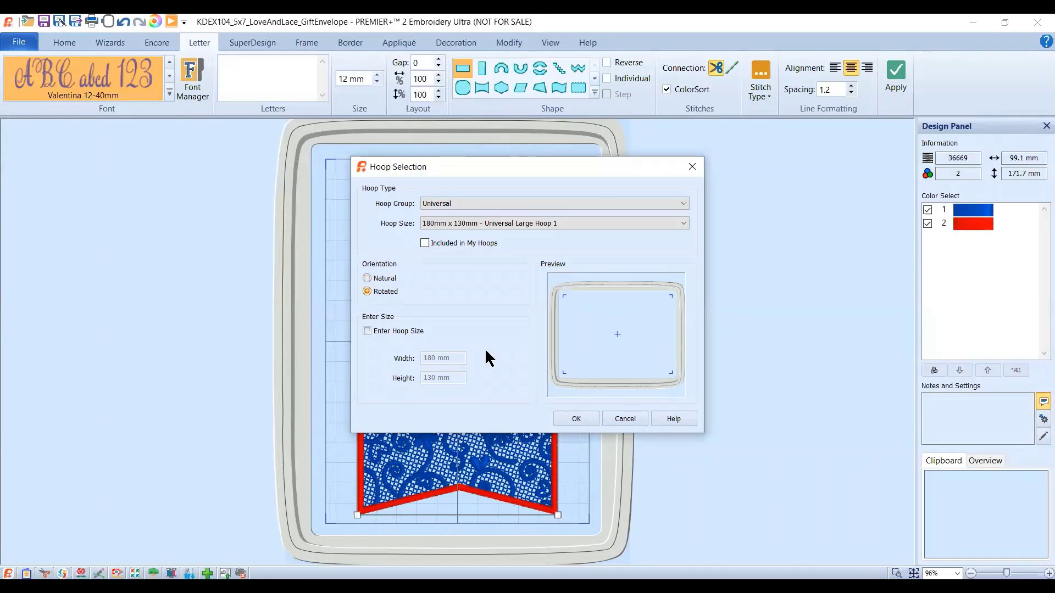
{"action": "left_click", "coordinate": [571, 419]}
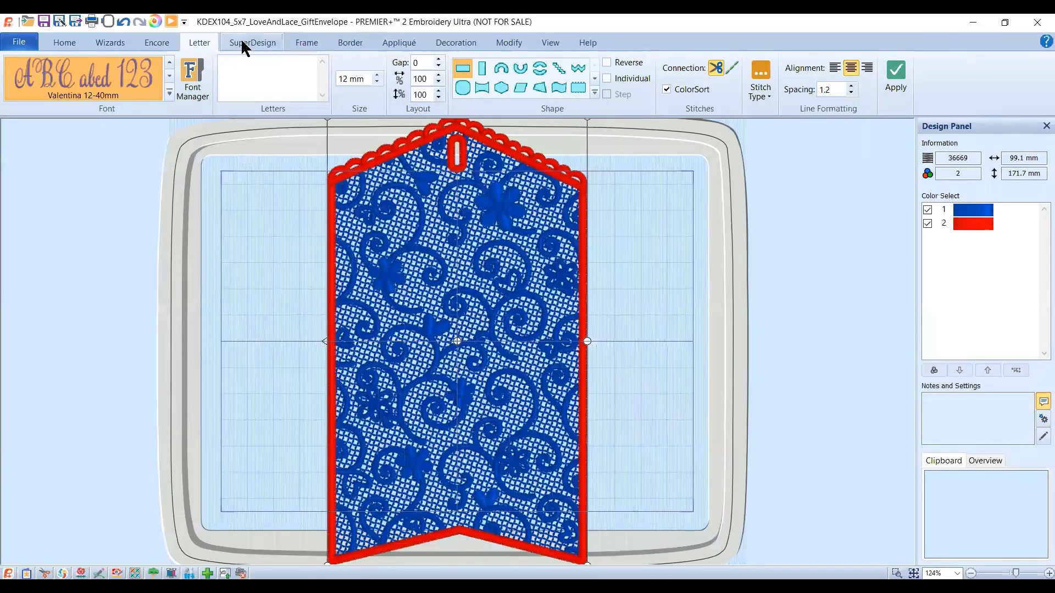
Step: Rotate the lace tag 45° twice so it lies horizontal
{"action": "left_click", "coordinate": [55, 40]}
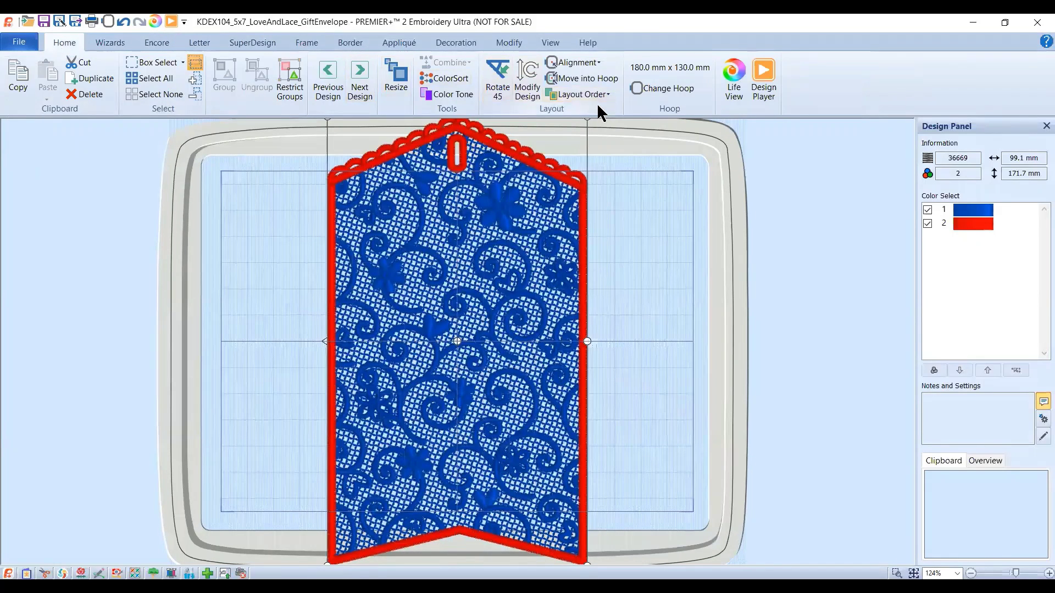
{"action": "left_click", "coordinate": [496, 77]}
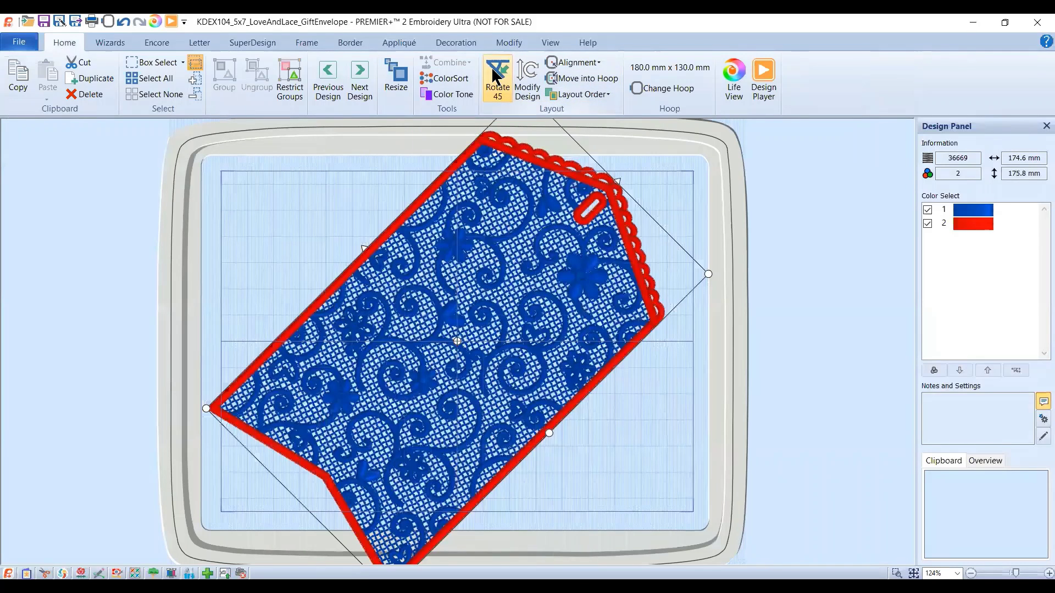
{"action": "left_click", "coordinate": [493, 72]}
Step: Create two-line 'Welcome Home' lettering at 30 mm and drag it onto the tag centre
{"action": "left_click", "coordinate": [196, 39]}
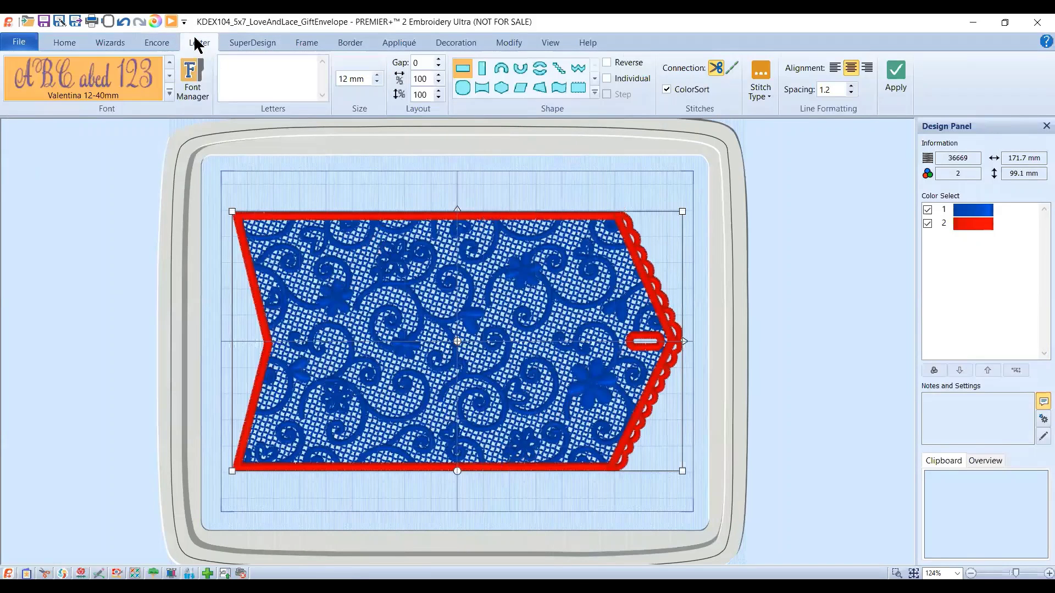
{"action": "left_click", "coordinate": [244, 68]}
{"action": "type", "text": "lcome"}
{"action": "key", "text": "Return"}
{"action": "type", "text": "Home"}
{"action": "left_click", "coordinate": [364, 78]}
{"action": "type", "text": "30"}
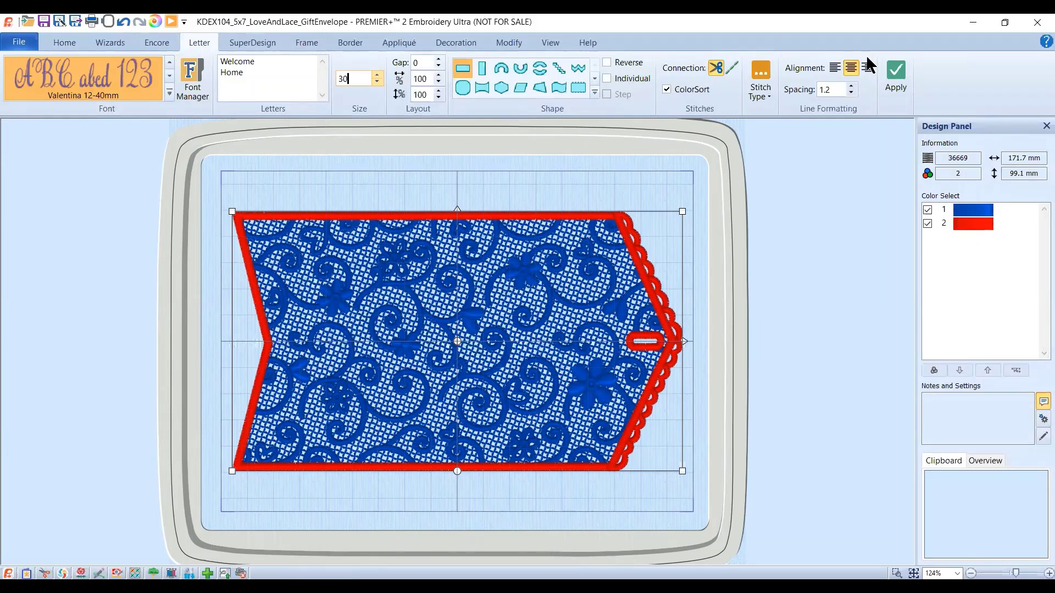
{"action": "left_click", "coordinate": [894, 76]}
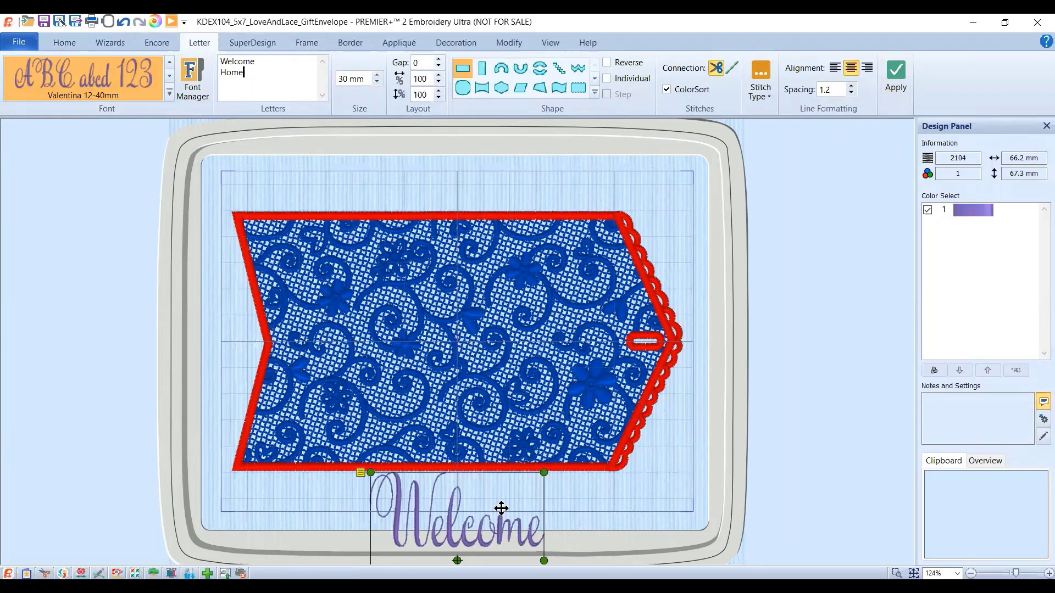
{"action": "left_click_drag", "start_coordinate": [499, 502], "coordinate": [494, 284]}
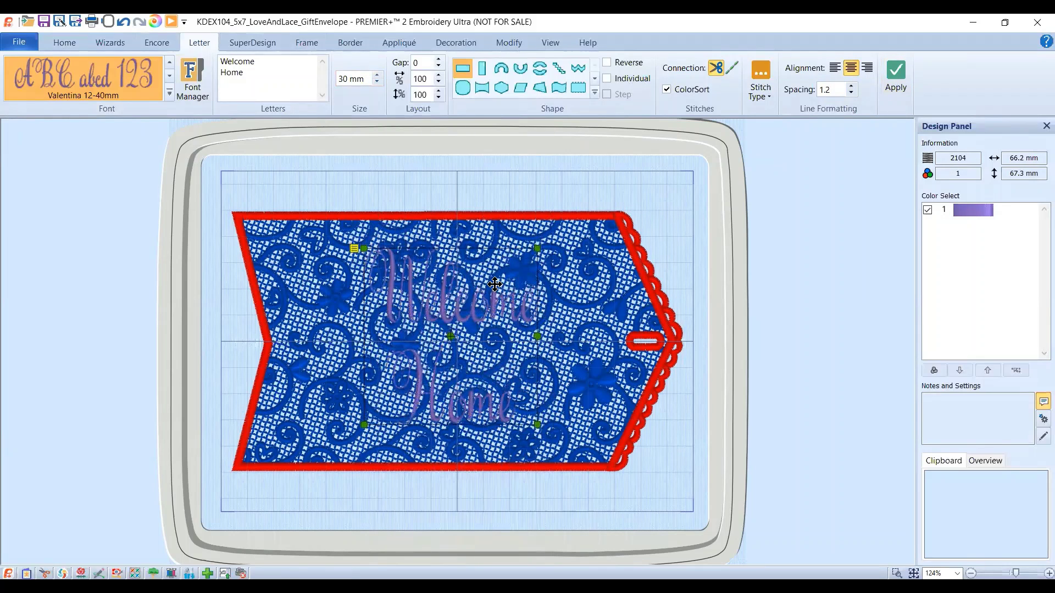
Step: Change the lettering's colour 1 thread from mauve to yellow 2325 Lemon
{"action": "left_click", "coordinate": [960, 210]}
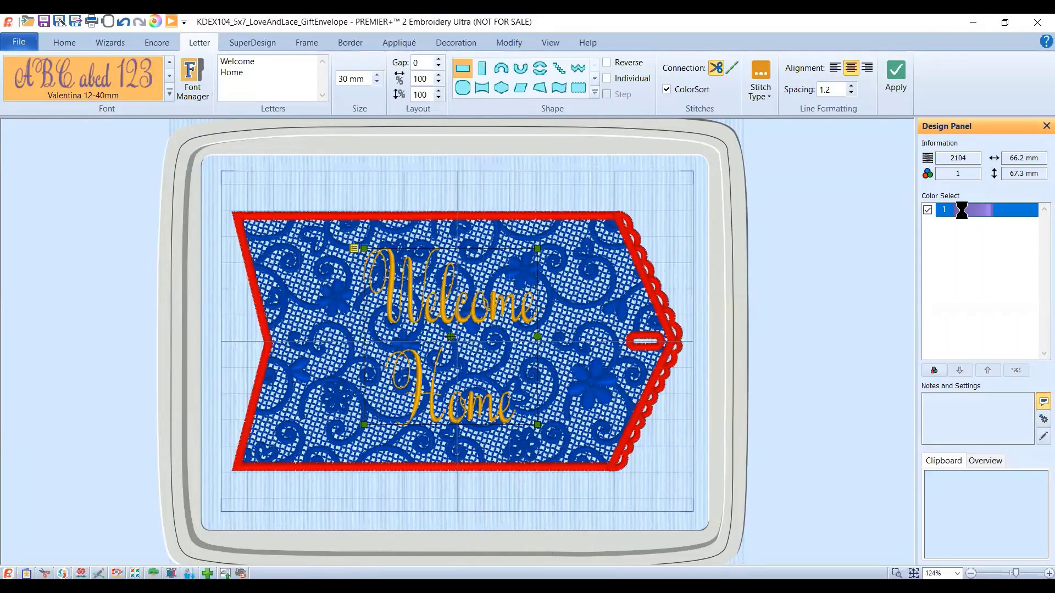
{"action": "double_click", "coordinate": [961, 209]}
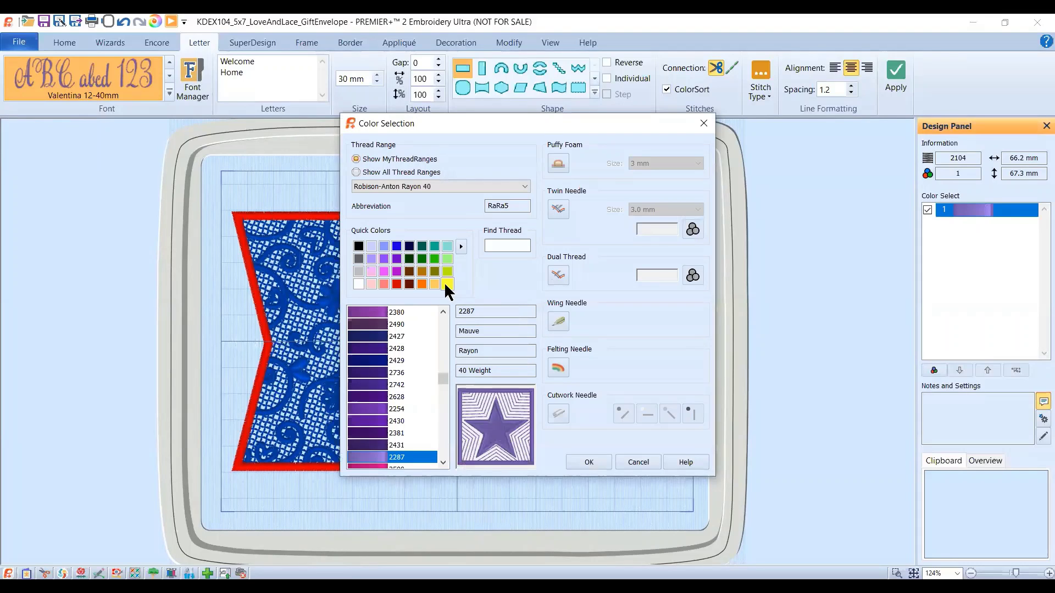
{"action": "left_click", "coordinate": [445, 283]}
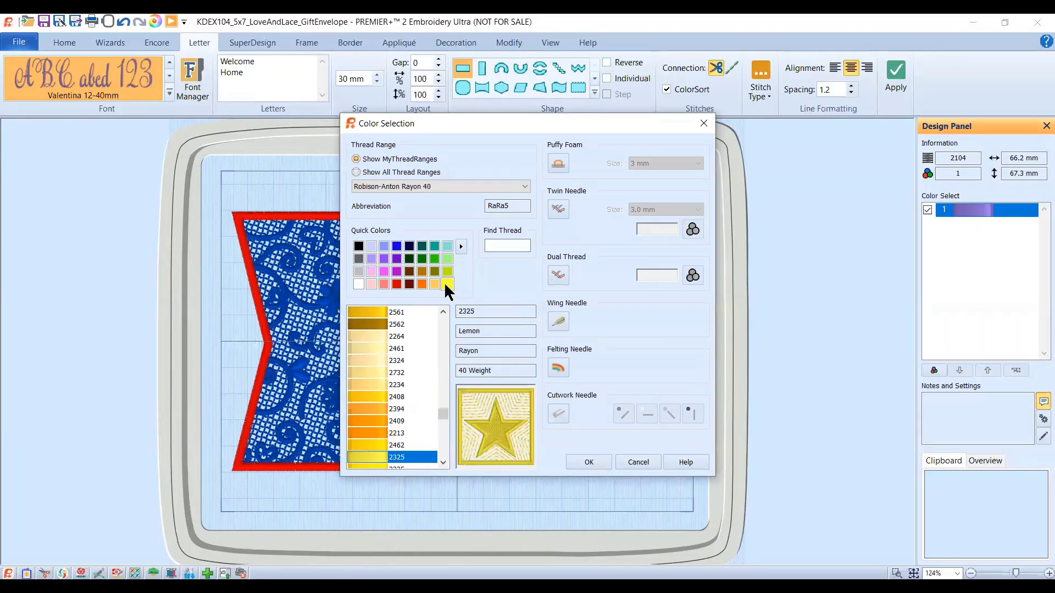
{"action": "left_click", "coordinate": [573, 468]}
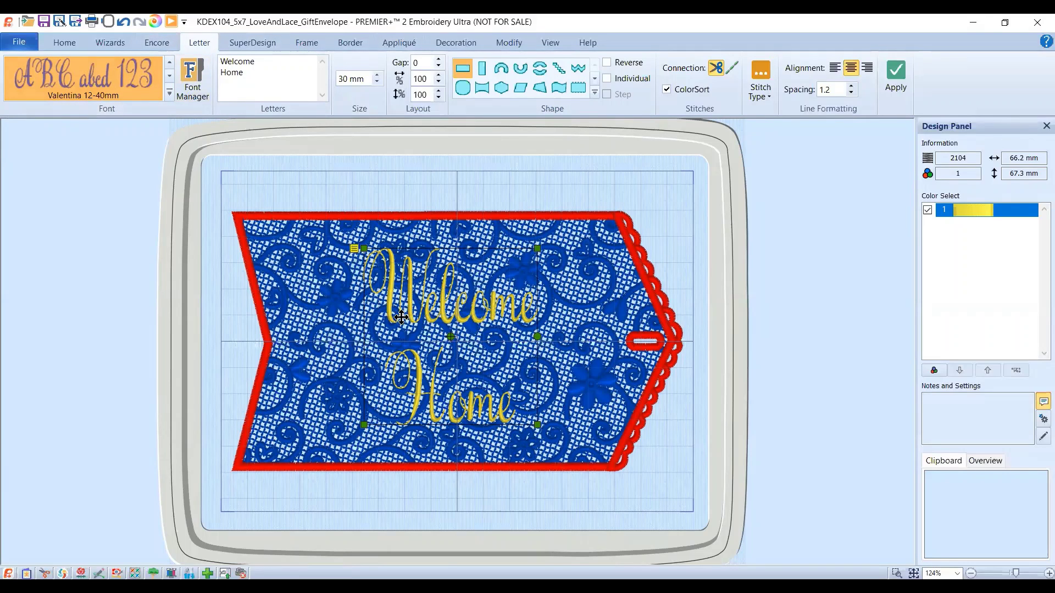
Step: Enlarge the Welcome Home lettering size to 40 mm
{"action": "right_click", "coordinate": [427, 317]}
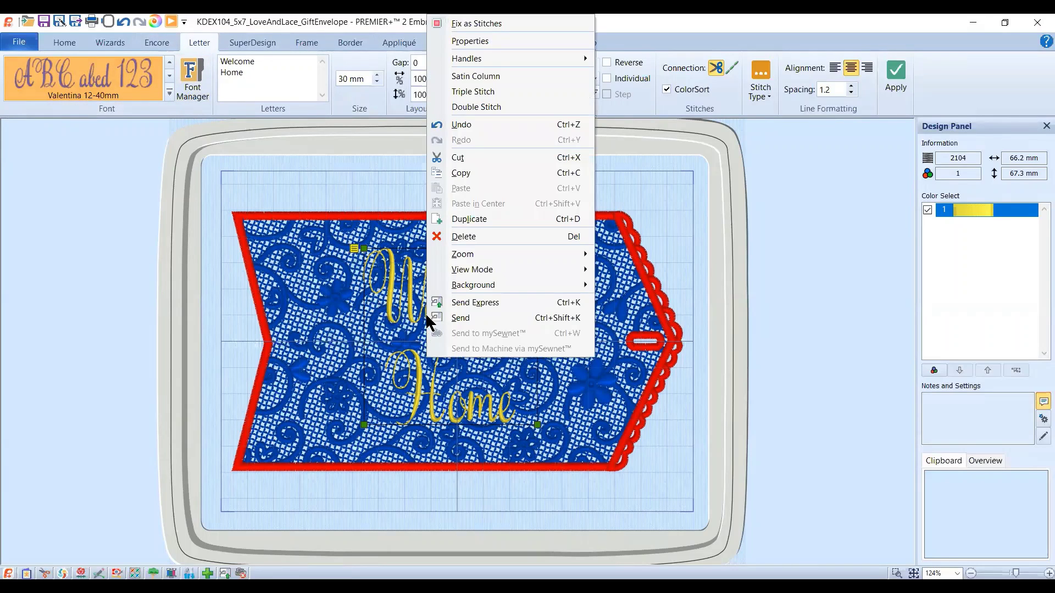
{"action": "left_click", "coordinate": [476, 40]}
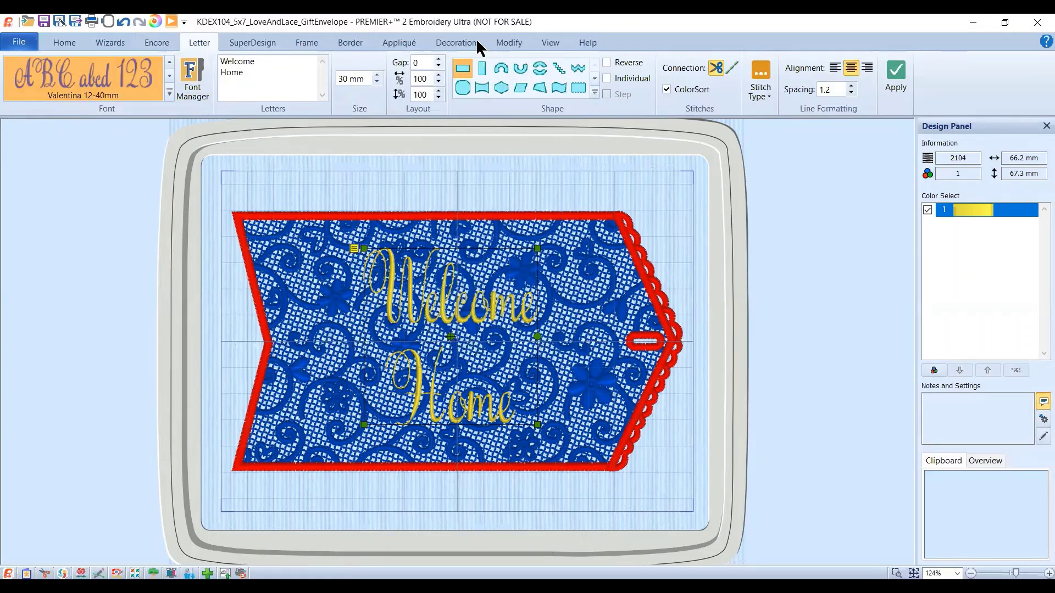
{"action": "double_click", "coordinate": [463, 243]}
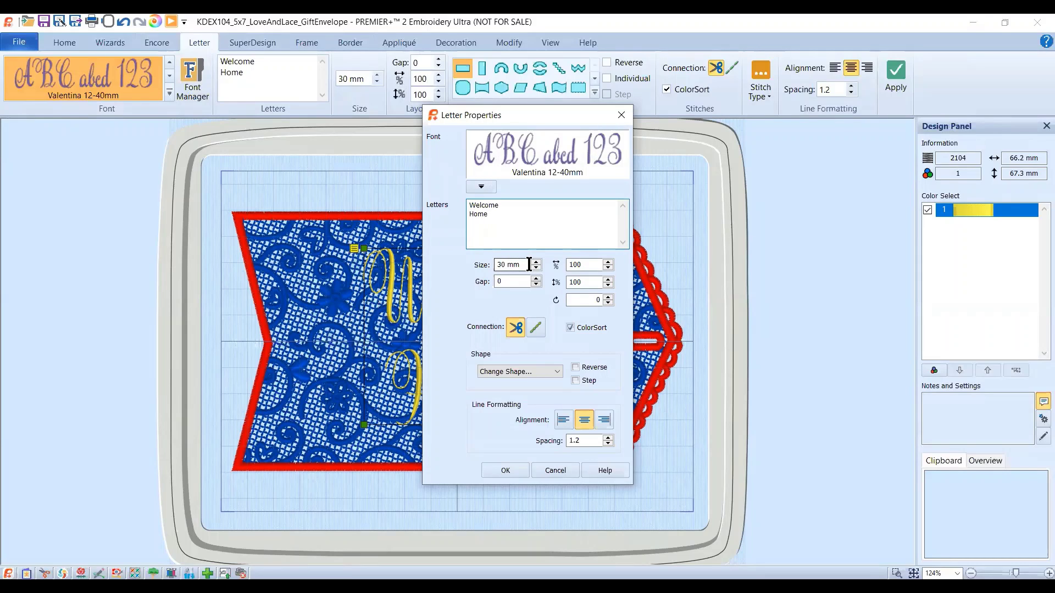
{"action": "left_click_drag", "start_coordinate": [529, 265], "coordinate": [482, 265]}
{"action": "type", "text": "4"}
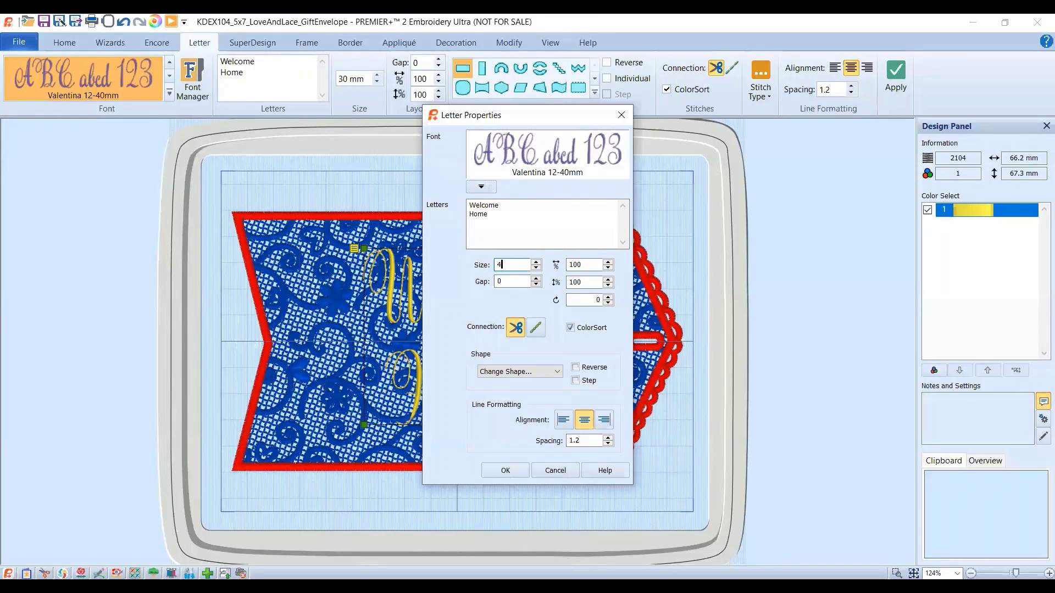
{"action": "type", "text": "0"}
{"action": "left_click", "coordinate": [514, 471]}
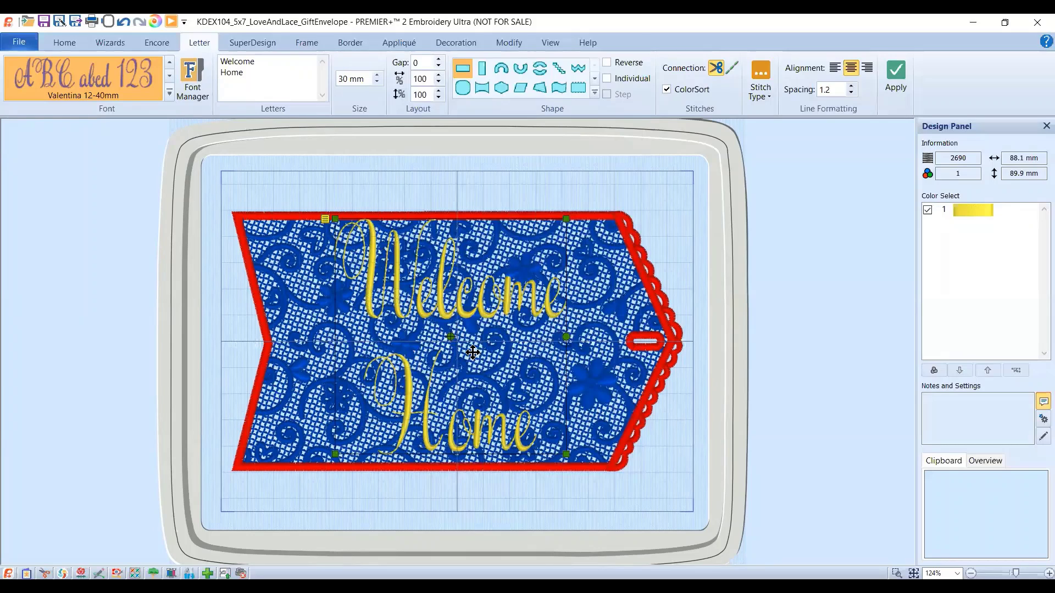
Step: Widen the lettering to 155% and reduce its line spacing to 1.0
{"action": "right_click", "coordinate": [472, 352]}
{"action": "left_click", "coordinate": [515, 41]}
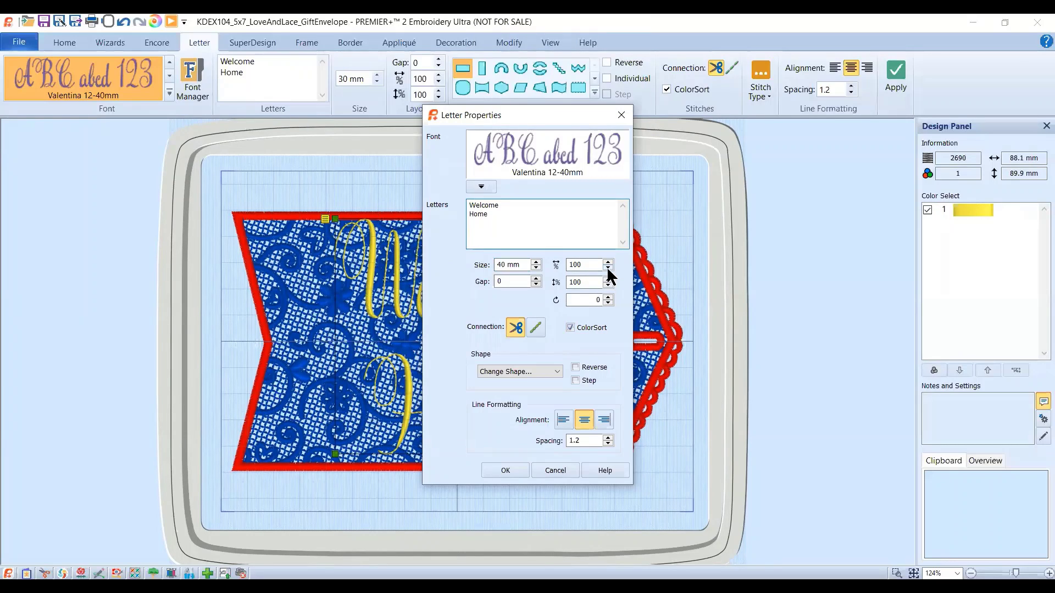
{"action": "left_click", "coordinate": [608, 262]}
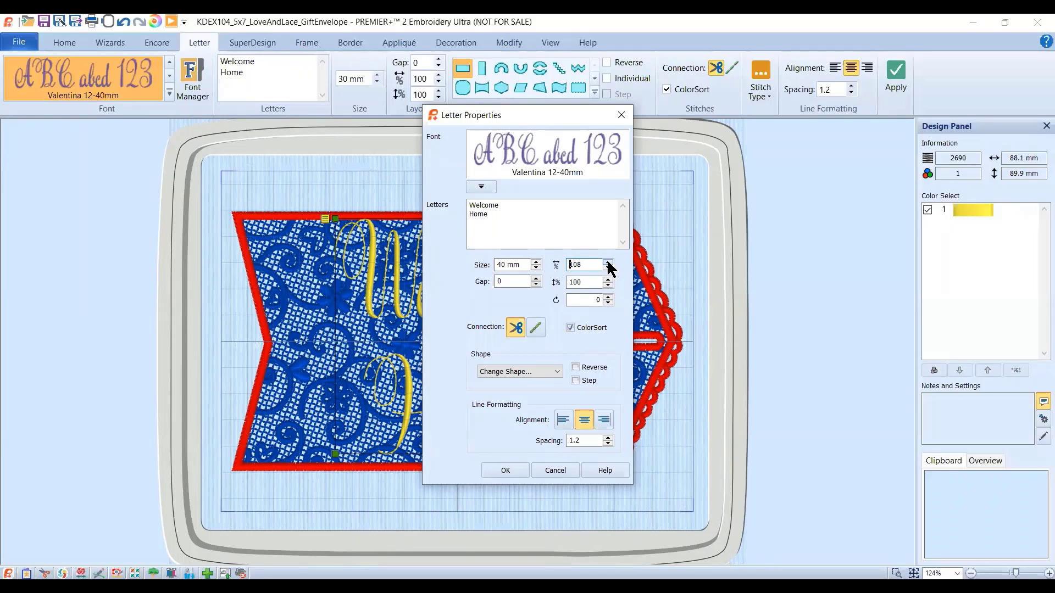
{"action": "left_click", "coordinate": [608, 262]}
{"action": "left_click", "coordinate": [608, 262]}
{"action": "left_click", "coordinate": [607, 444]}
{"action": "left_click", "coordinate": [608, 443]}
{"action": "left_click", "coordinate": [504, 470]}
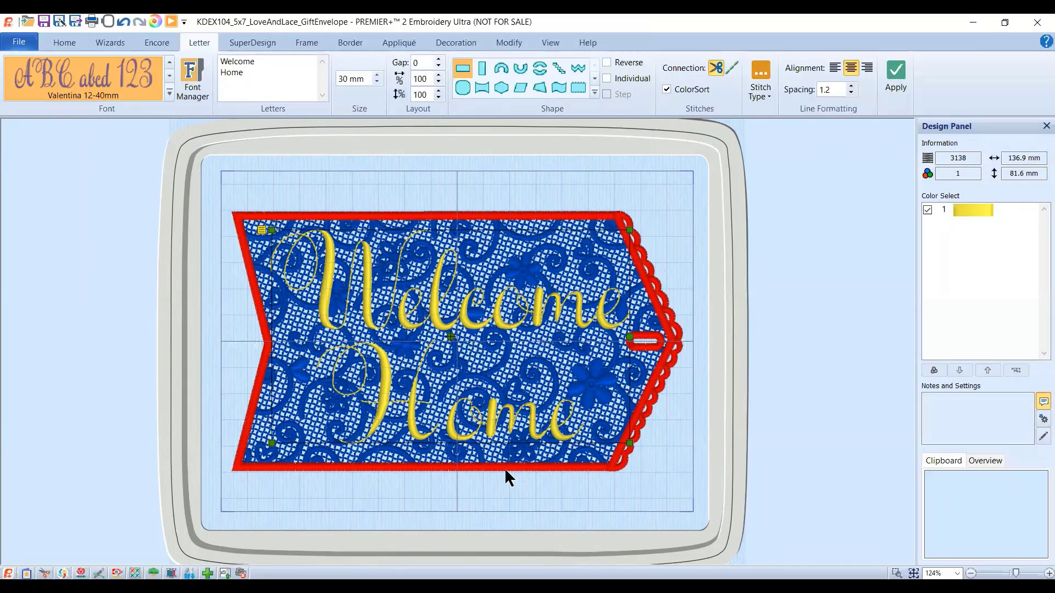
Step: Select the yellow Welcome Home lettering and apply Alignment > Center in Hoop over the tag
{"action": "left_click", "coordinate": [188, 150]}
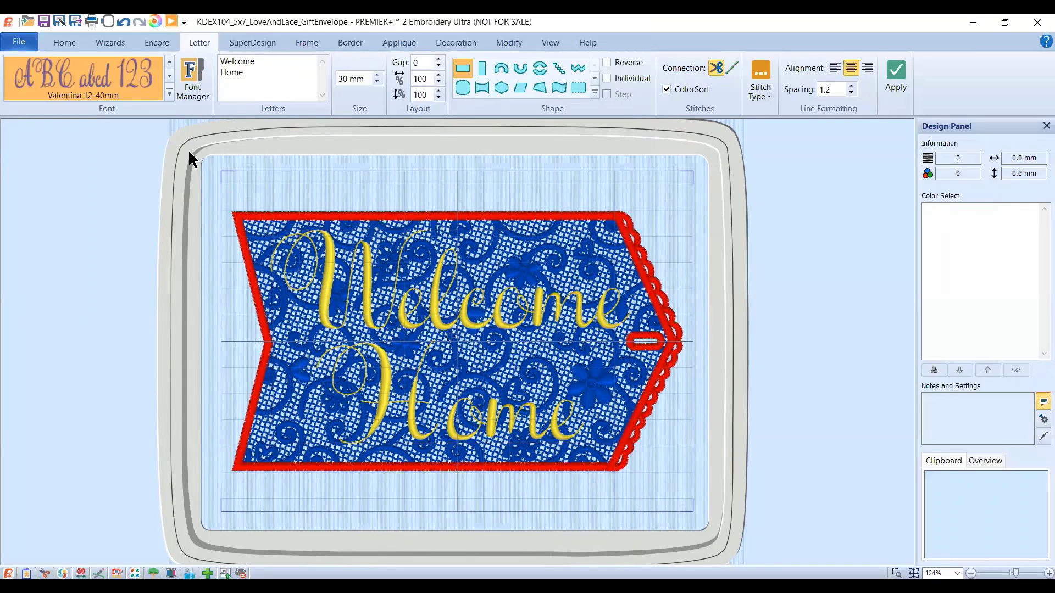
{"action": "left_click", "coordinate": [64, 49]}
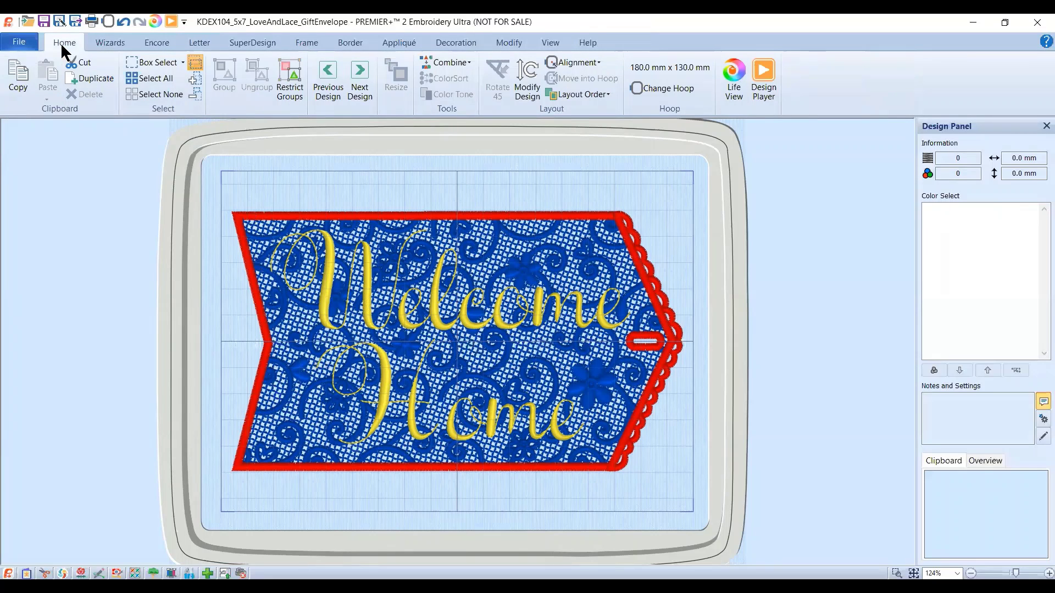
{"action": "left_click", "coordinate": [31, 38]}
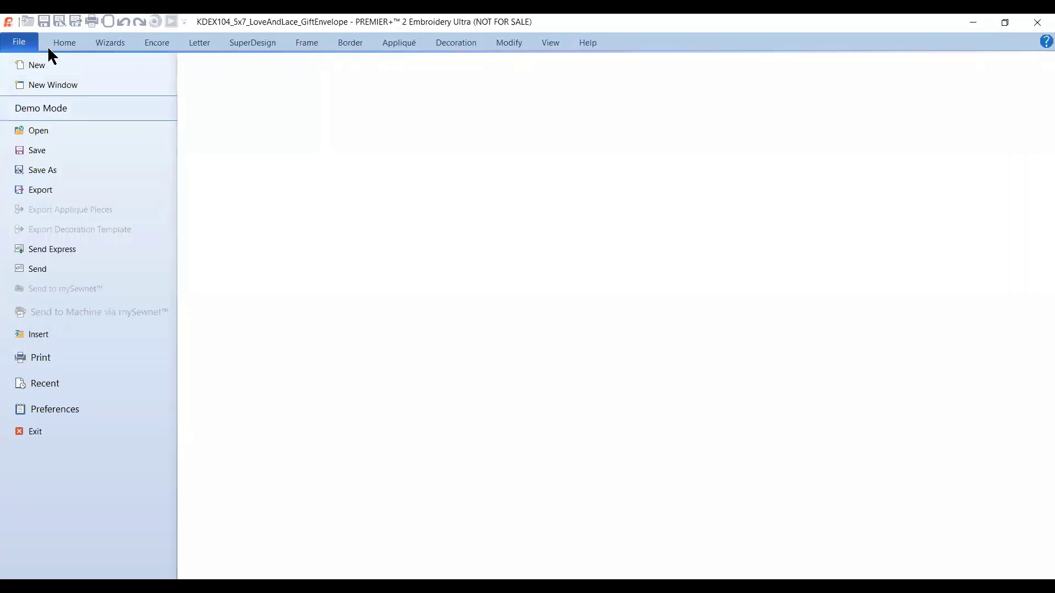
{"action": "left_click", "coordinate": [62, 40]}
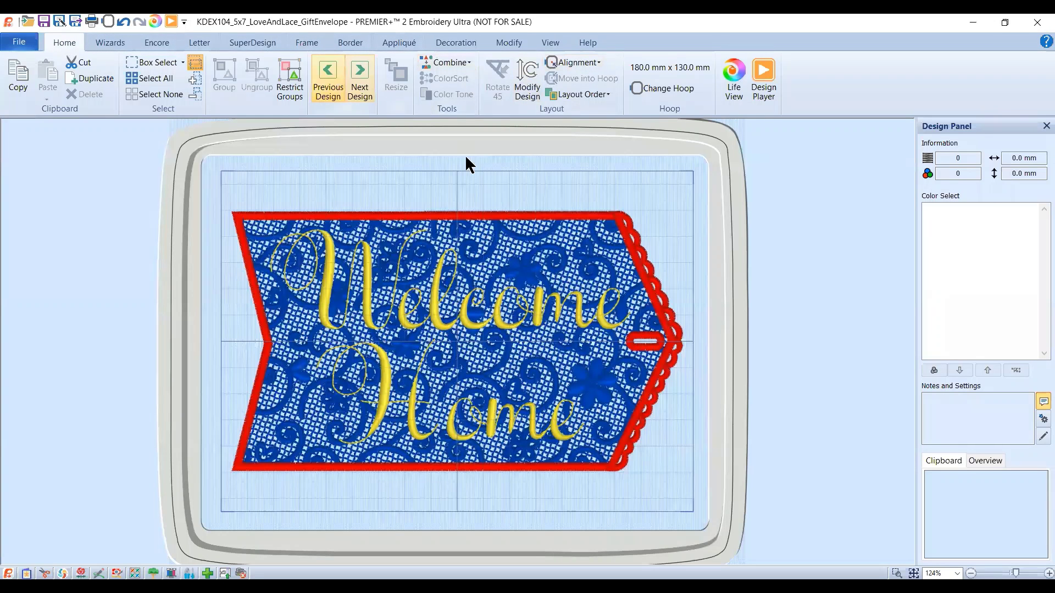
{"action": "left_click", "coordinate": [437, 287]}
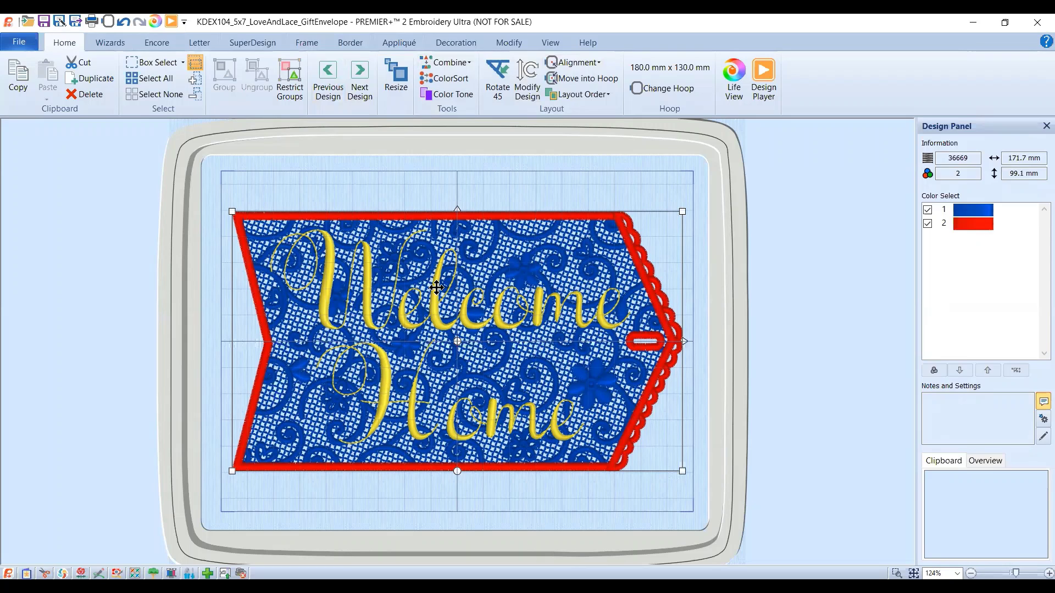
{"action": "left_click", "coordinate": [436, 287]}
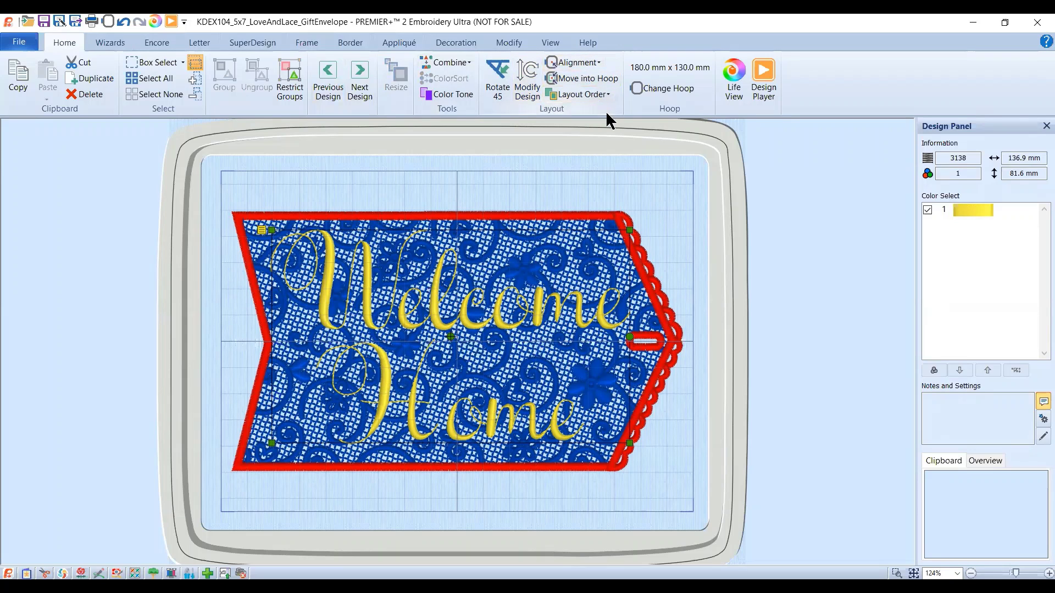
{"action": "left_click", "coordinate": [583, 62]}
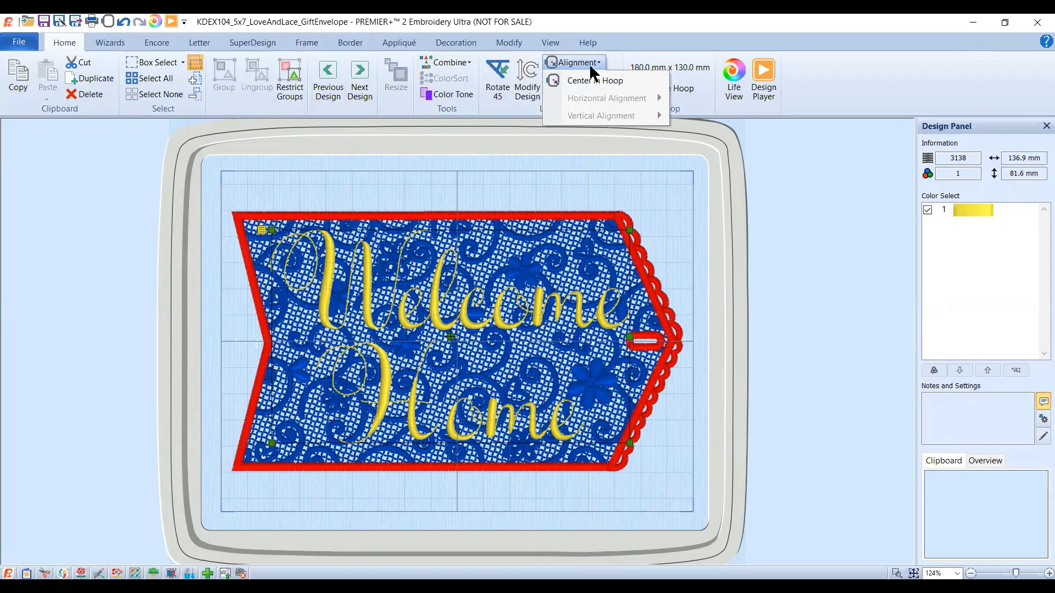
{"action": "left_click", "coordinate": [589, 76]}
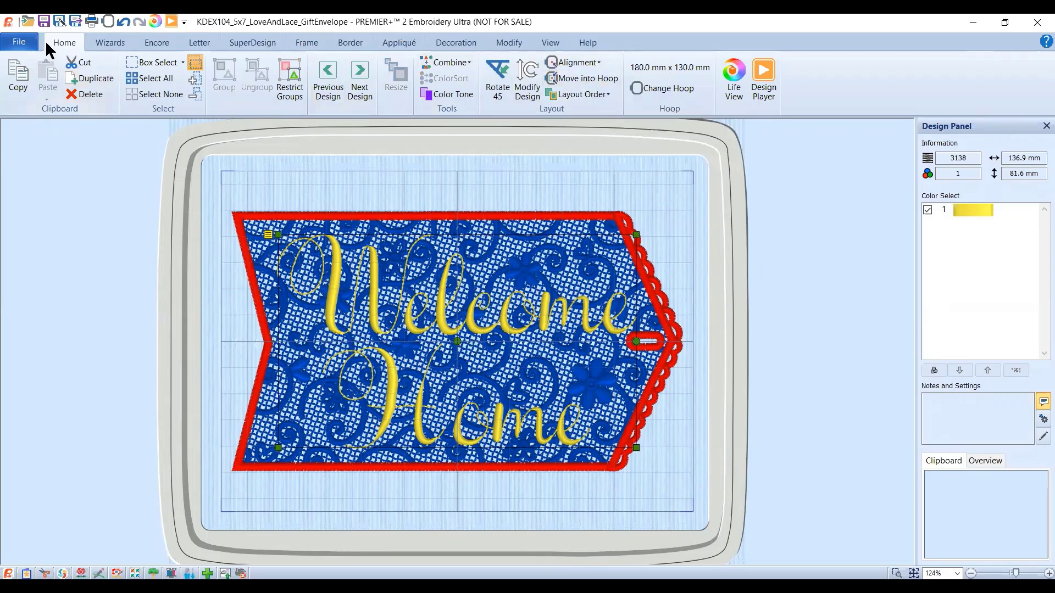
Step: Save the design as 'welcome home lace tag' in .vp4 format using Save As
{"action": "left_click", "coordinate": [26, 40]}
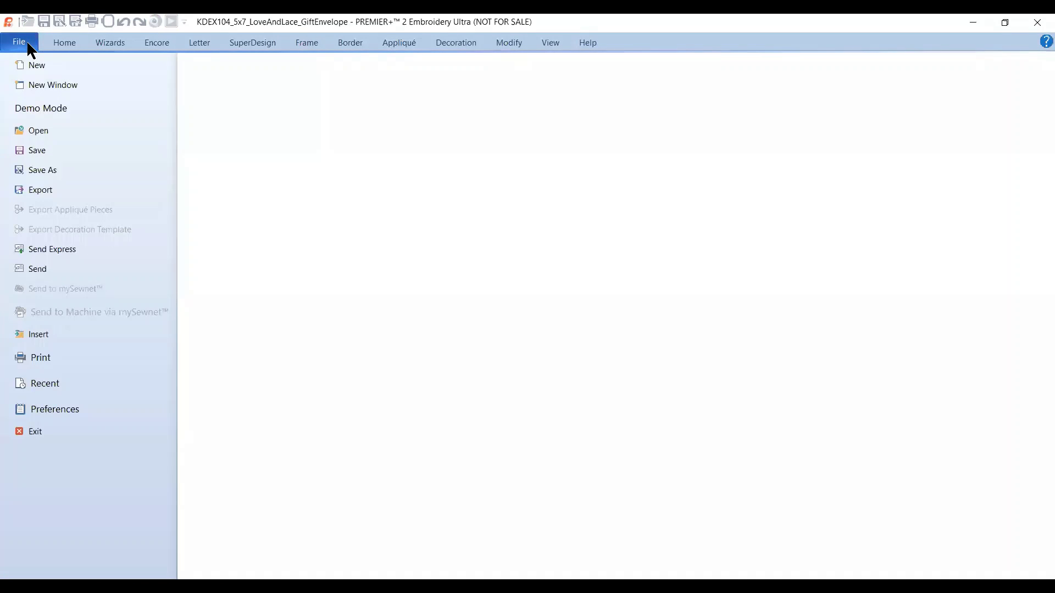
{"action": "left_click", "coordinate": [32, 165]}
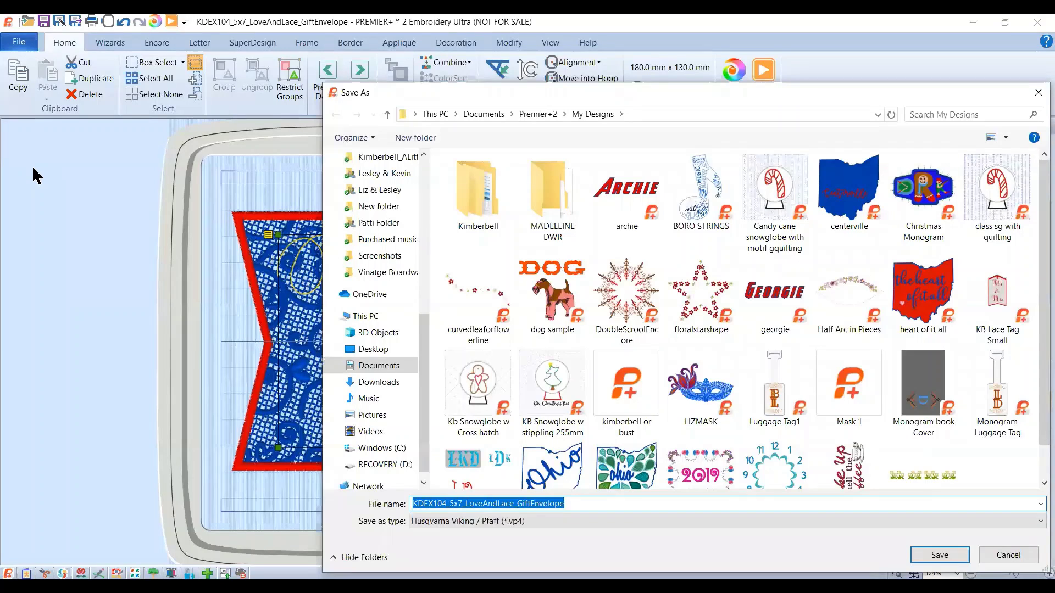
{"action": "type", "text": "welcome hom"}
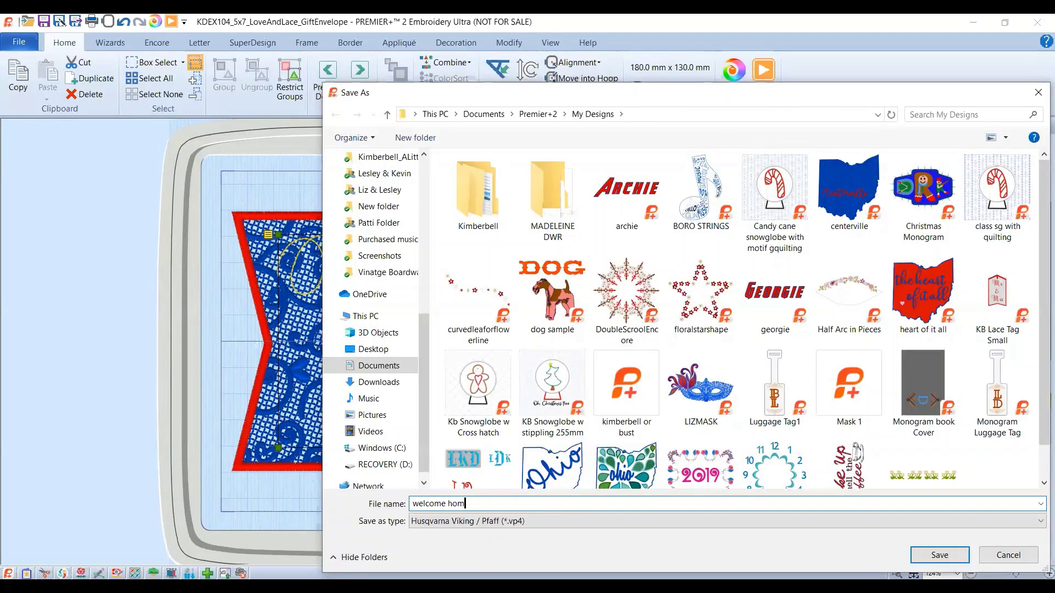
{"action": "type", "text": "e lace tag"}
{"action": "key", "text": "Return"}
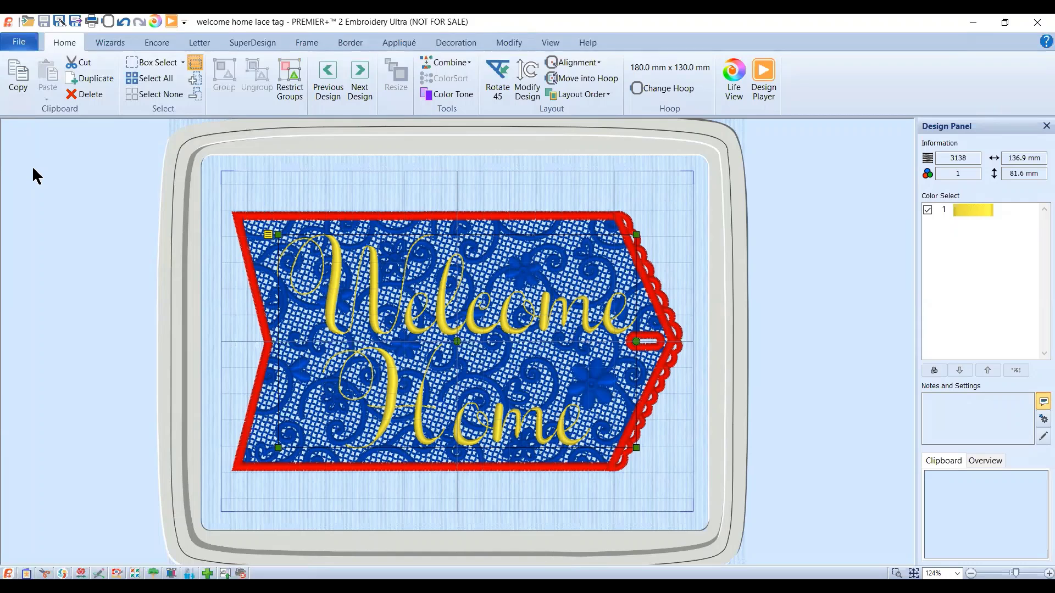
Step: Export the design as a .vp3 file named 'welcome home lace tagExported' with default optimization options
{"action": "left_click", "coordinate": [20, 43]}
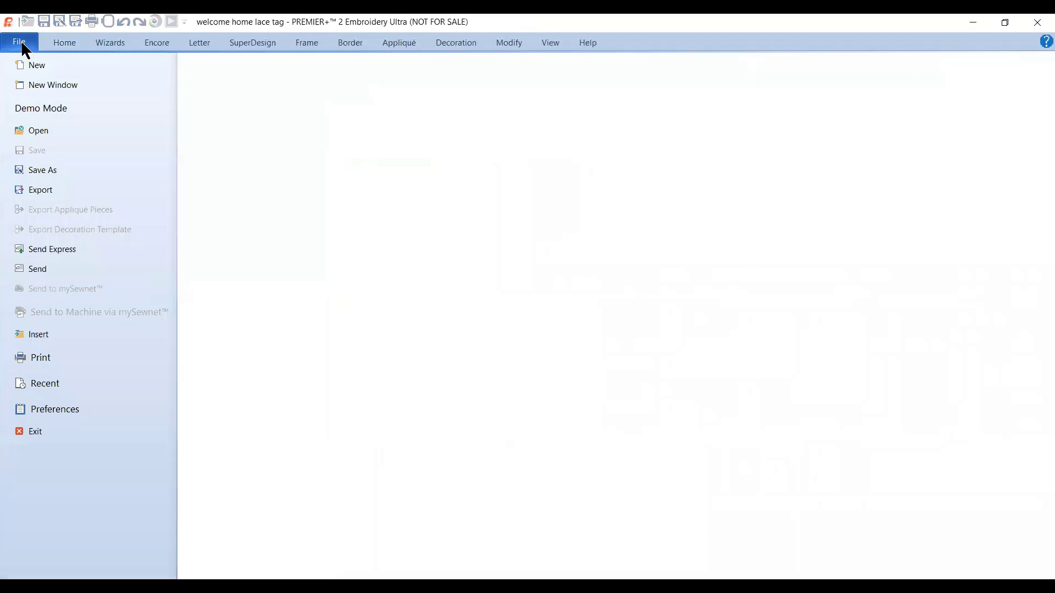
{"action": "left_click", "coordinate": [44, 191]}
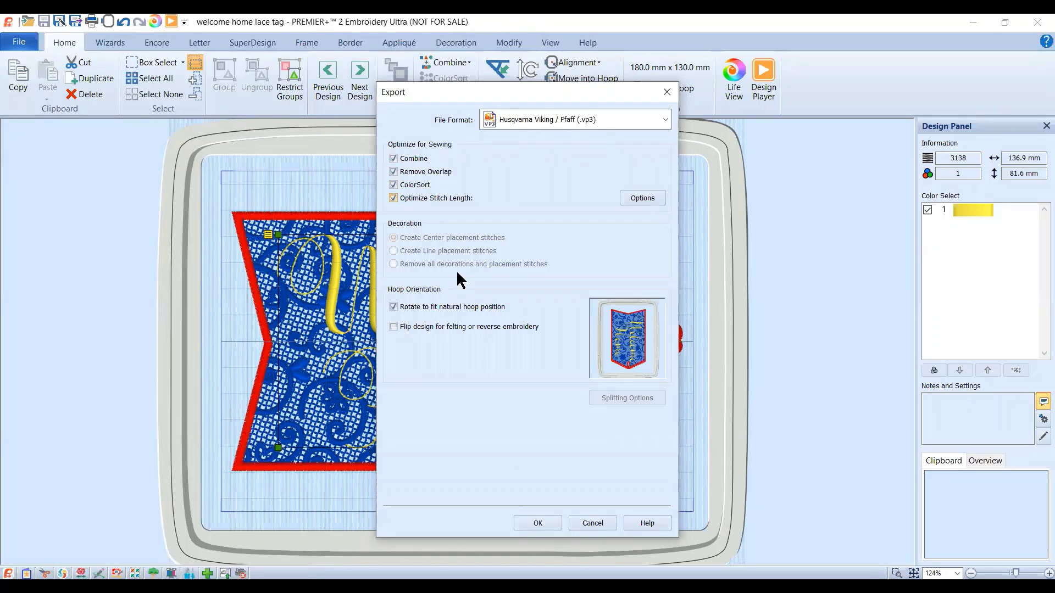
{"action": "left_click", "coordinate": [536, 523]}
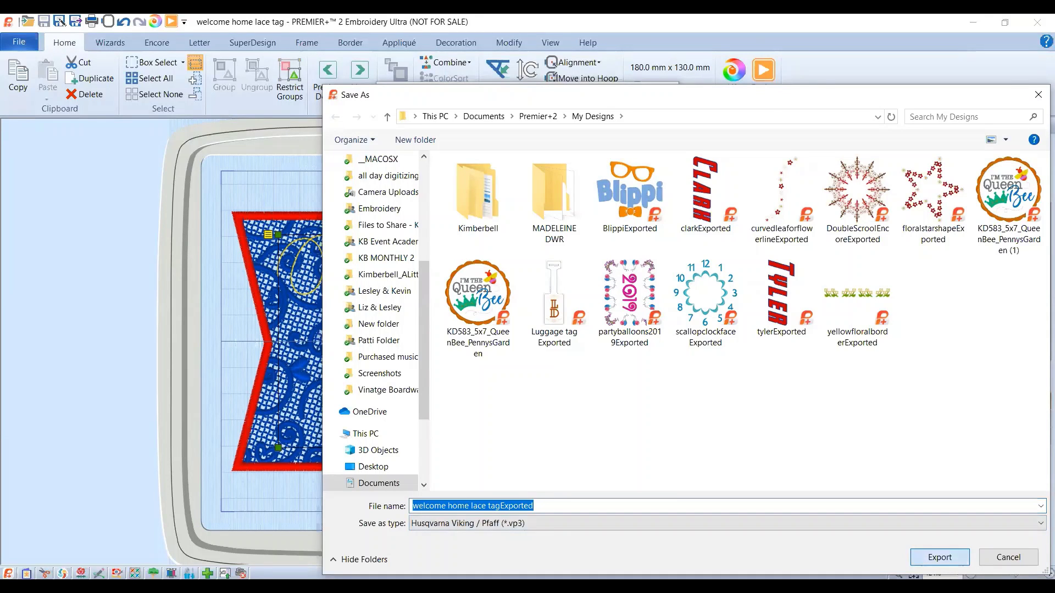
{"action": "left_click", "coordinate": [939, 557]}
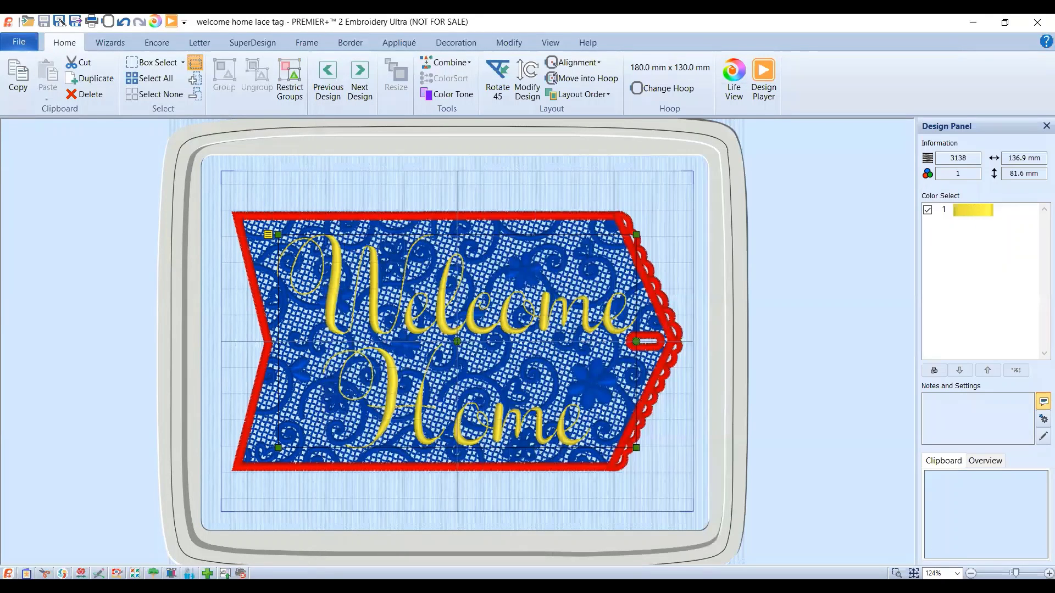